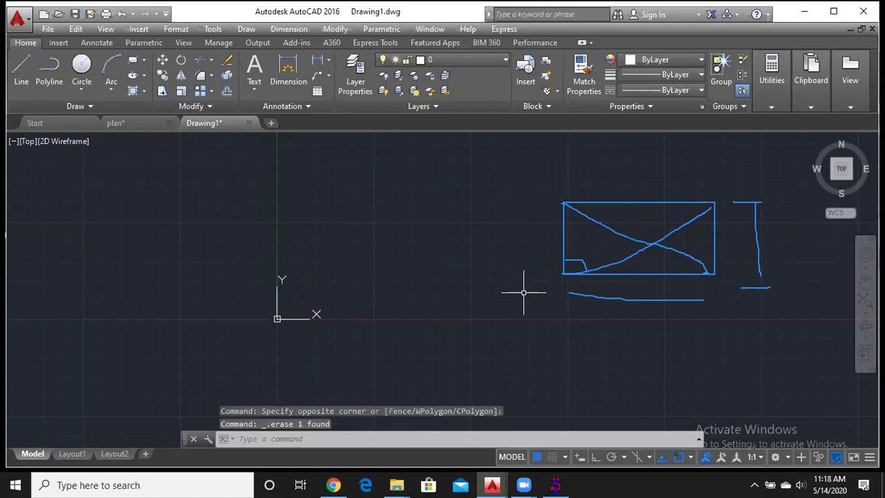
Step: Draw a rectangle from the origin 0,0 to the opposite corner 20,10
text(rec)
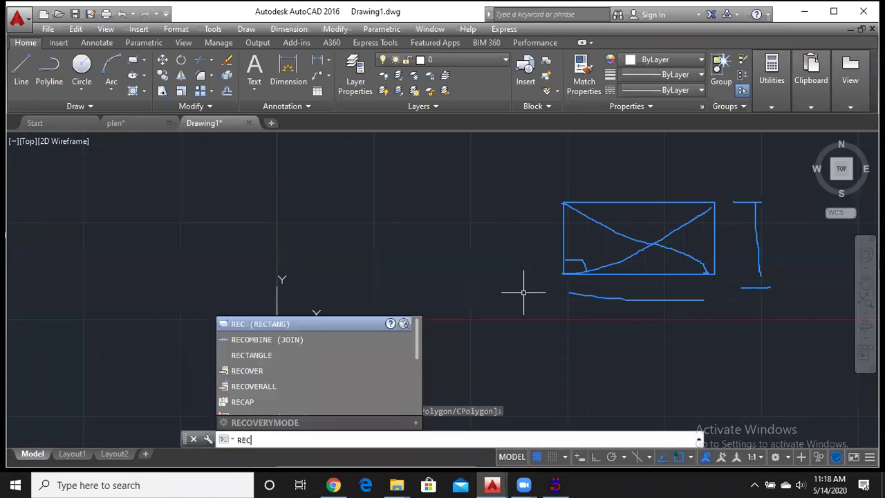
key(Return)
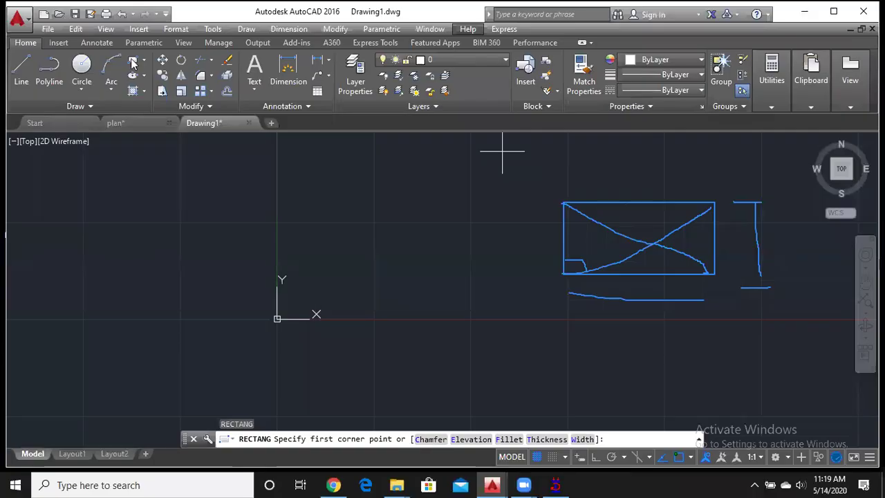
click(134, 63)
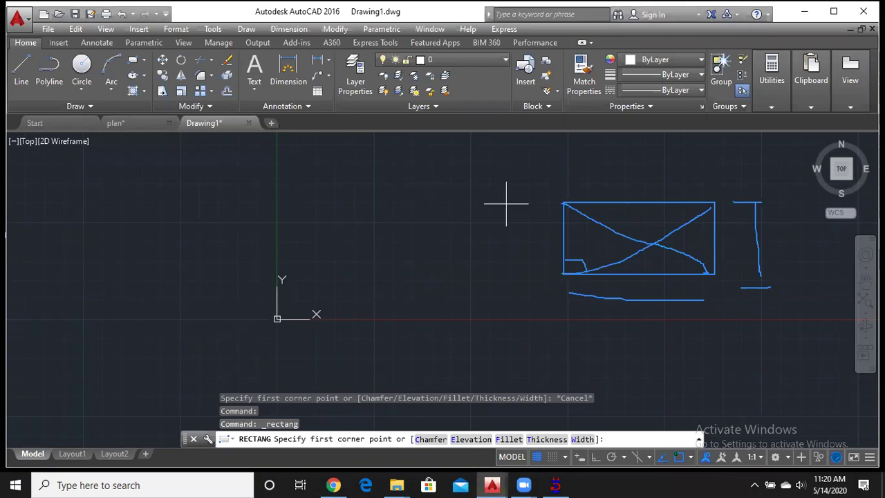
text(0,0)
key(Return)
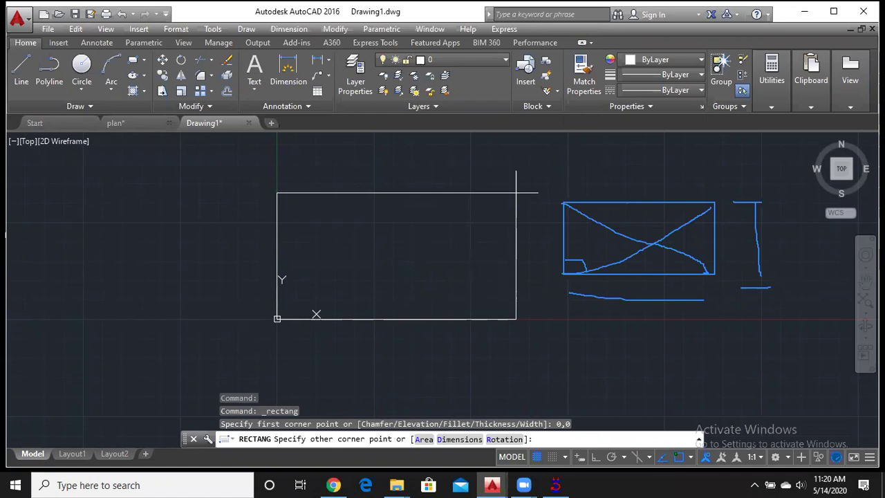
text(20,10)
key(Return)
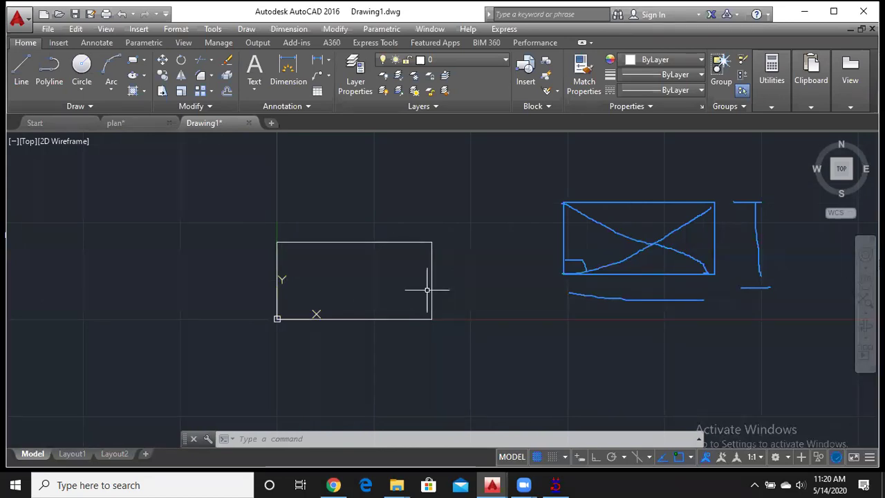
middle_drag(302, 168, 289, 264)
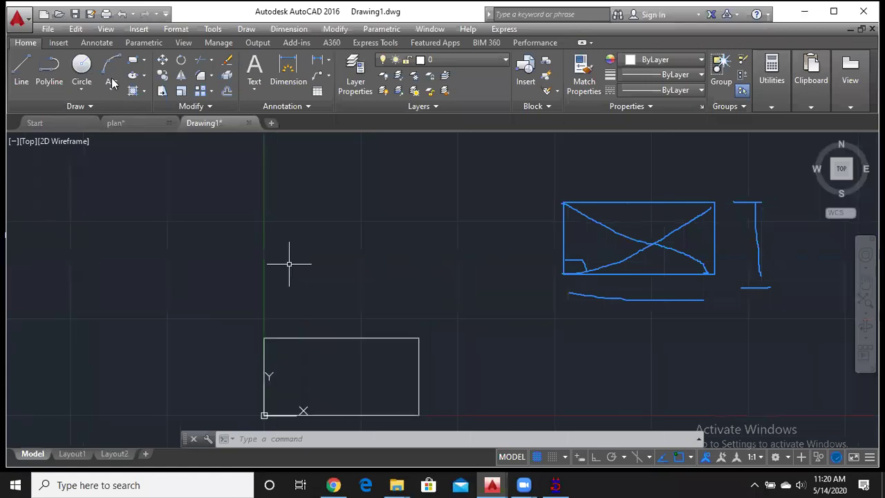
click(133, 61)
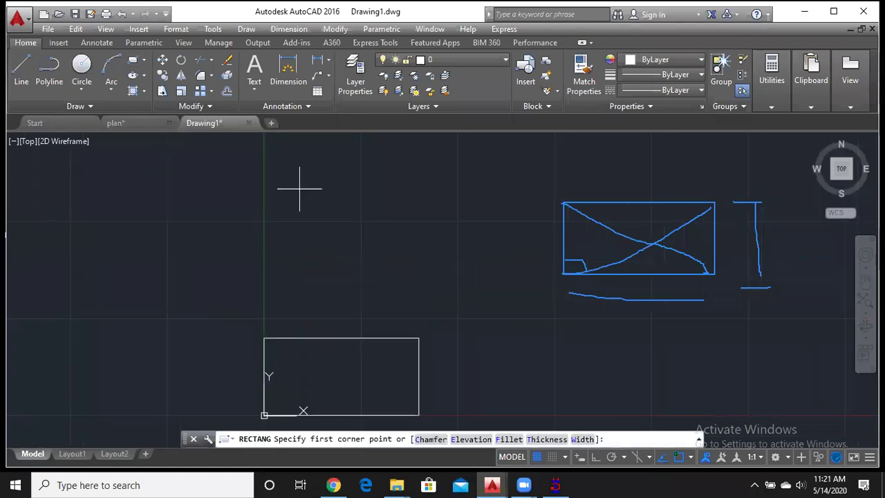
click(289, 225)
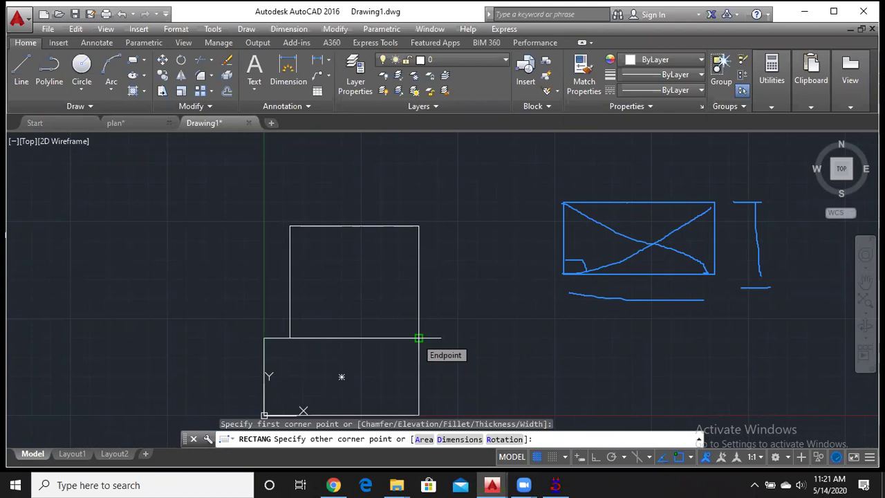
middle_drag(418, 339, 418, 403)
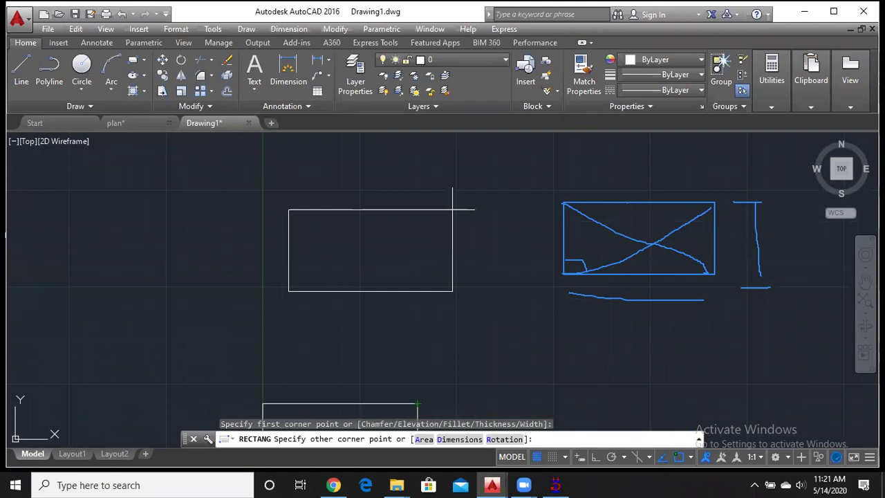
key(F8)
text(@)
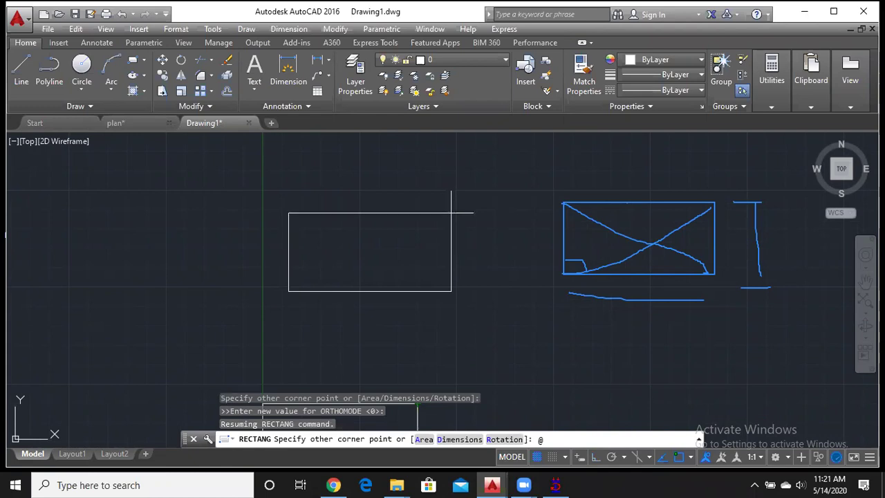
text(20,10)
key(Return)
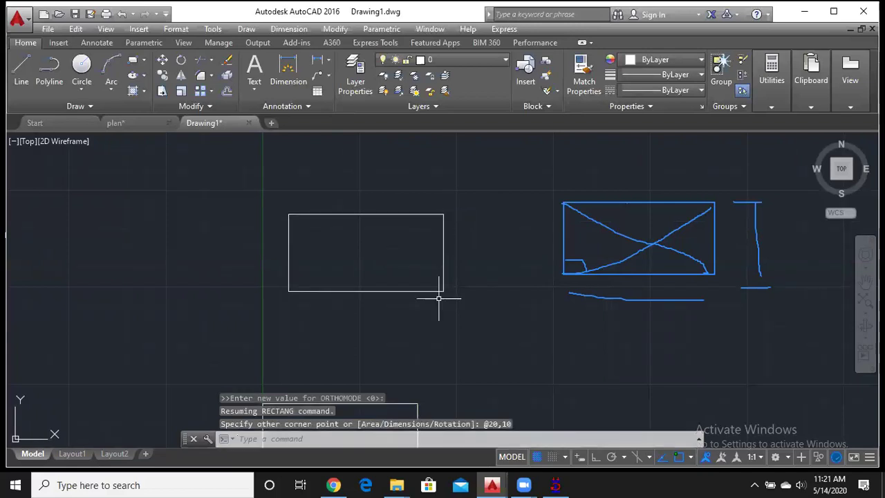
Step: Delete both drawn rectangles
scroll(444, 255, down, 2)
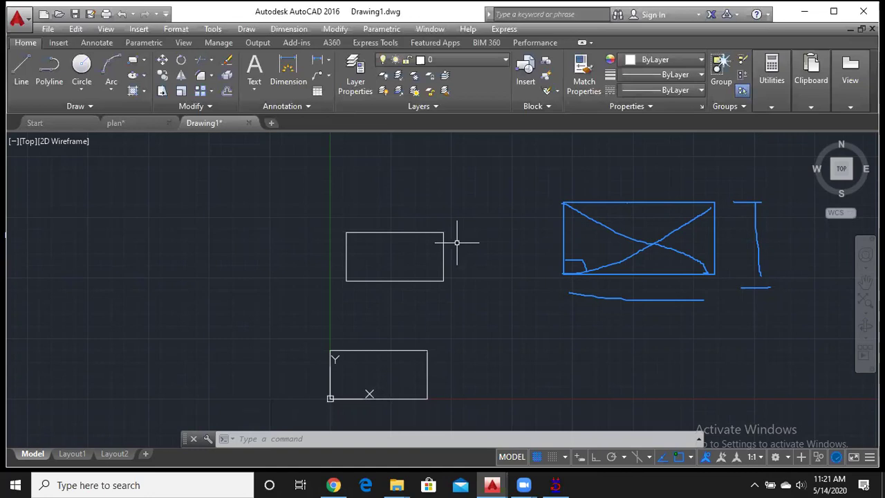
click(274, 202)
click(473, 415)
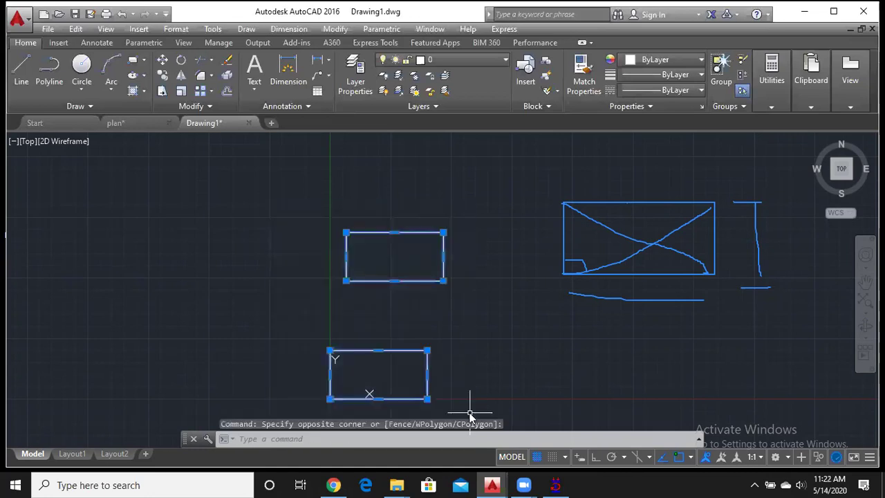
key(Delete)
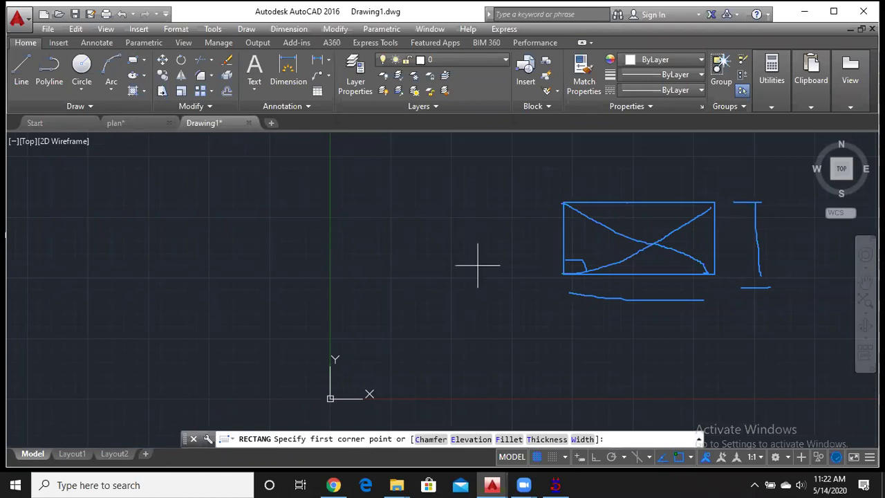
Step: Draw a rectangle from the origin 0,0 to the opposite corner 30,20
text(0,0)
key(Return)
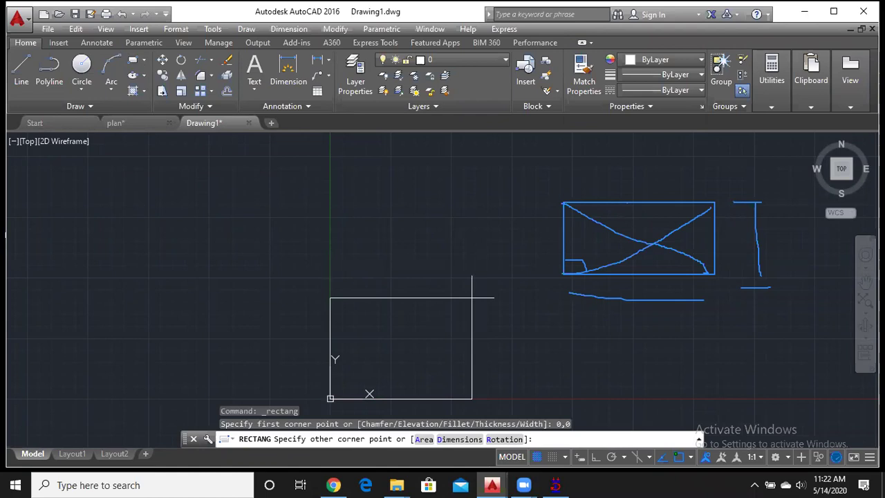
text(30,20)
key(Return)
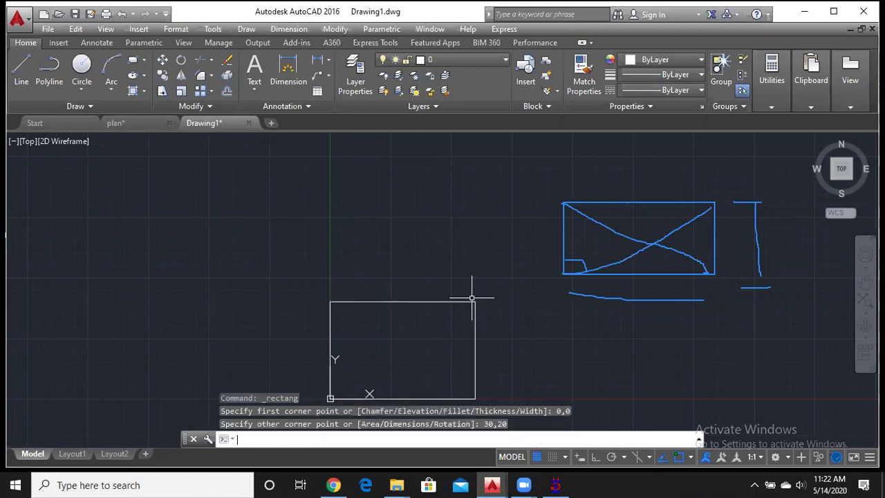
Step: Try a rectangle from a free point above the first one to the absolute corner 30,20, and undo it
scroll(484, 255, down, 2)
scroll(397, 360, up, 2)
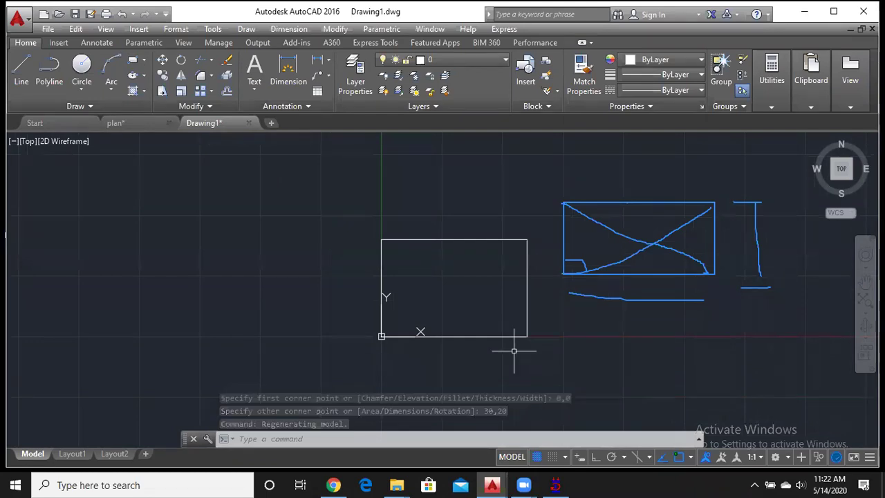
middle_drag(534, 251, 479, 342)
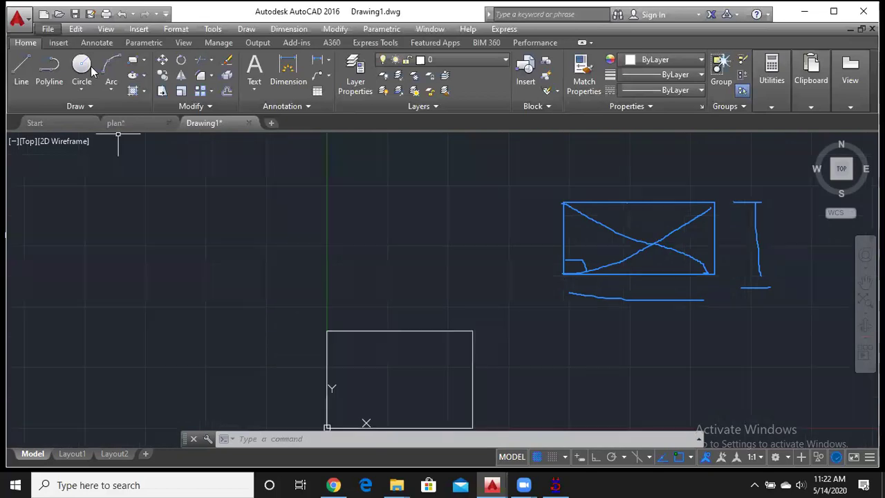
click(133, 63)
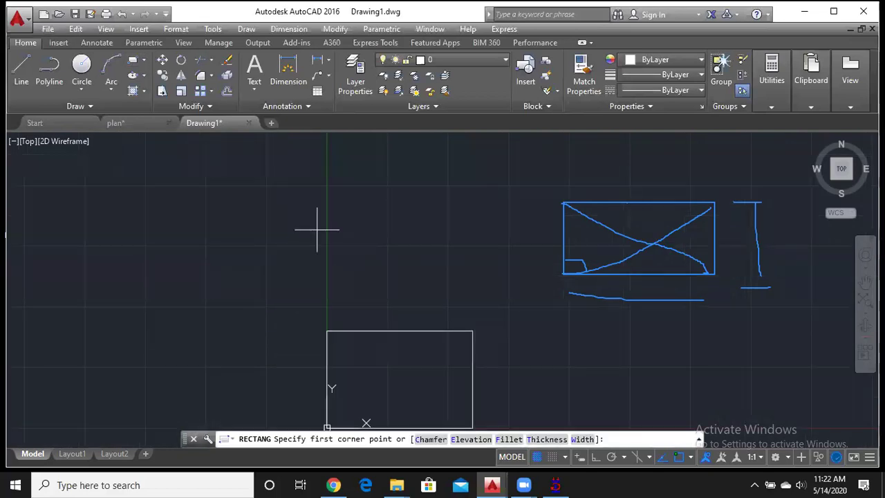
click(346, 213)
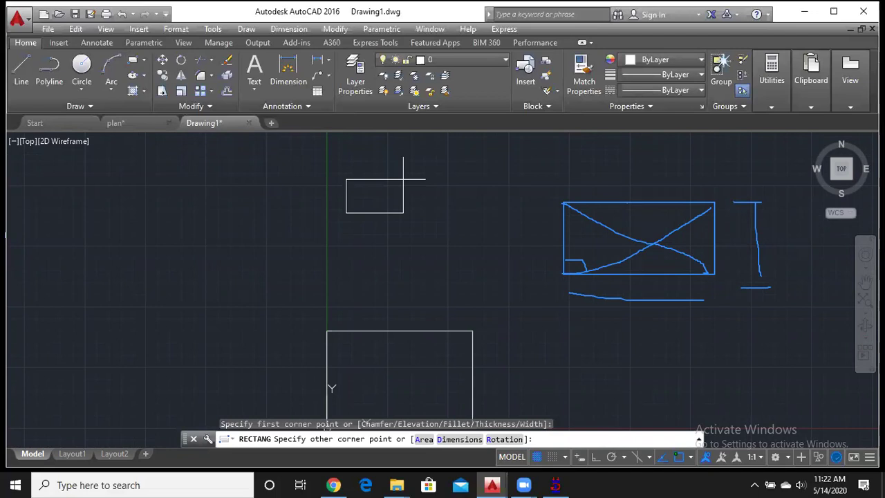
middle_drag(403, 179, 390, 222)
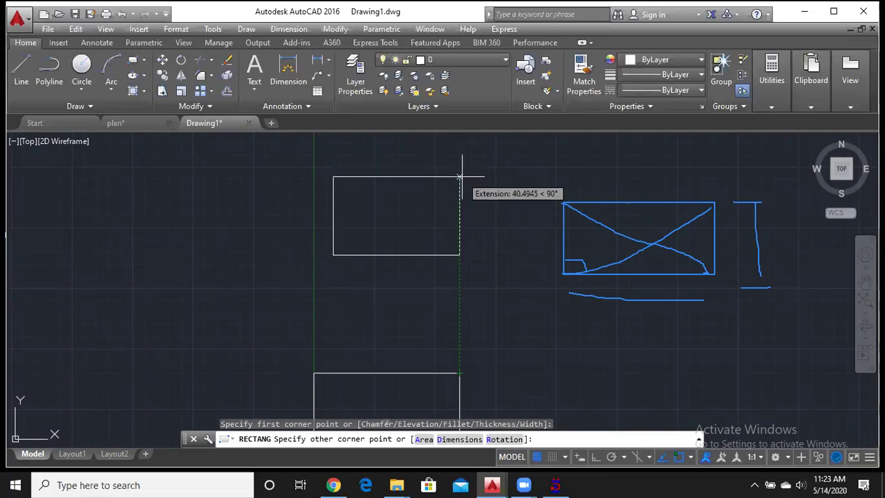
text(30,)
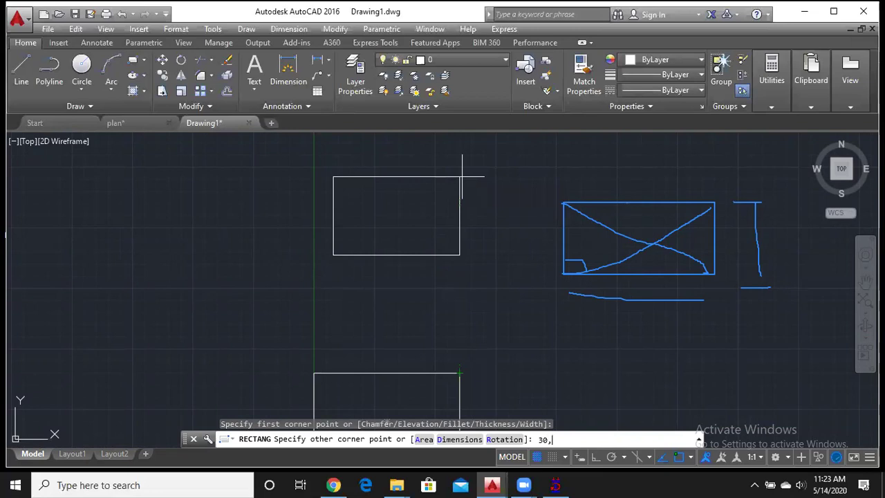
text(20)
key(Return)
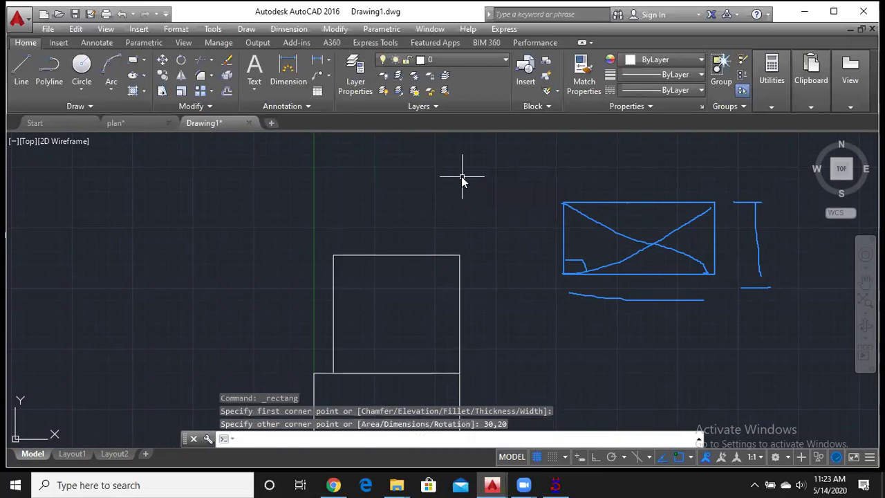
key(ctrl+z)
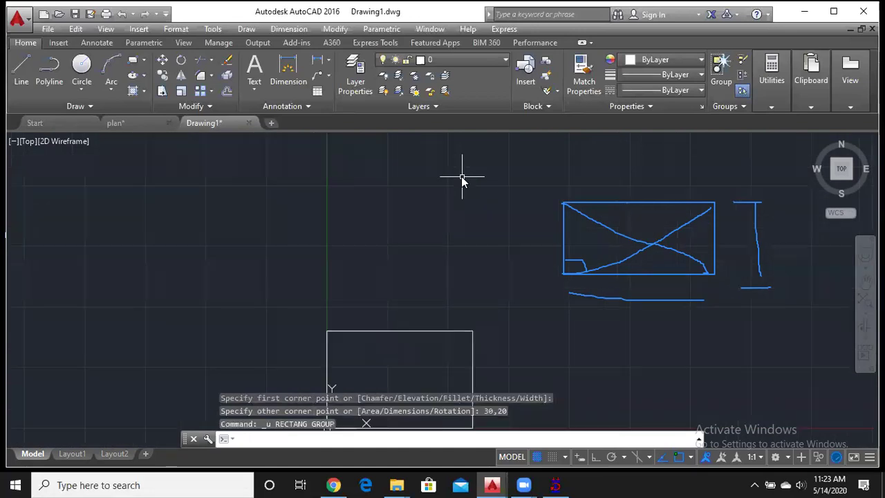
click(131, 60)
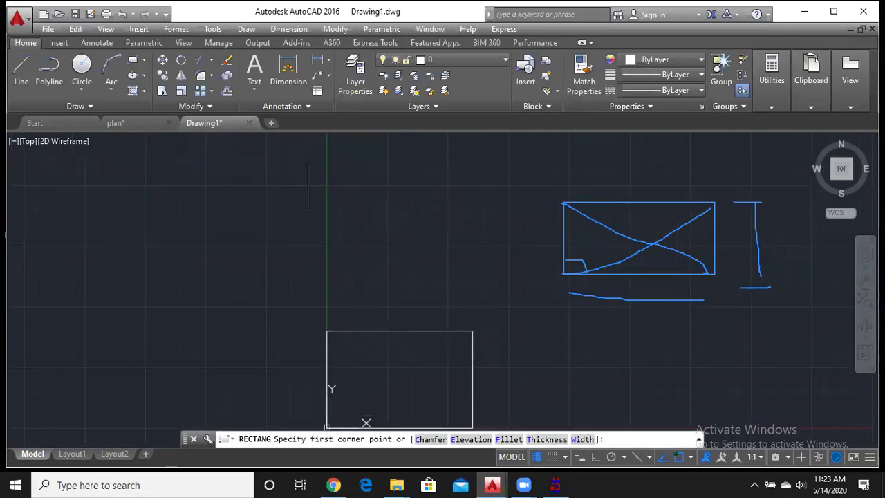
click(345, 236)
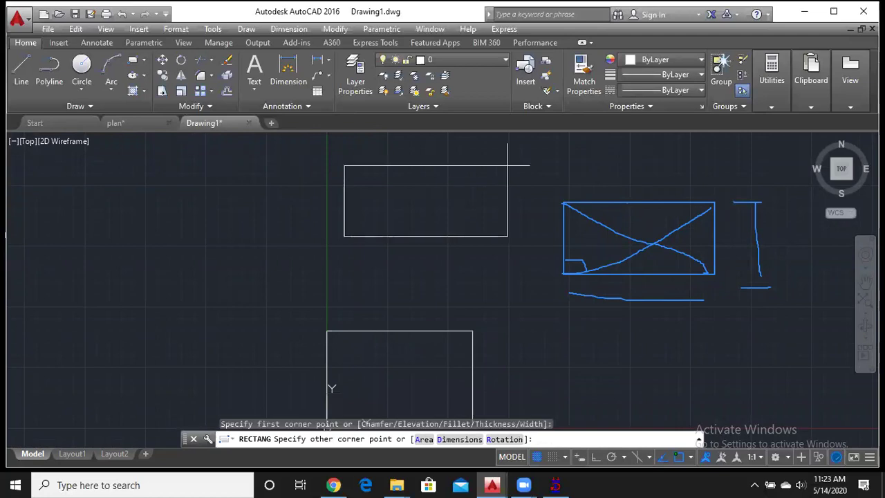
text(@)
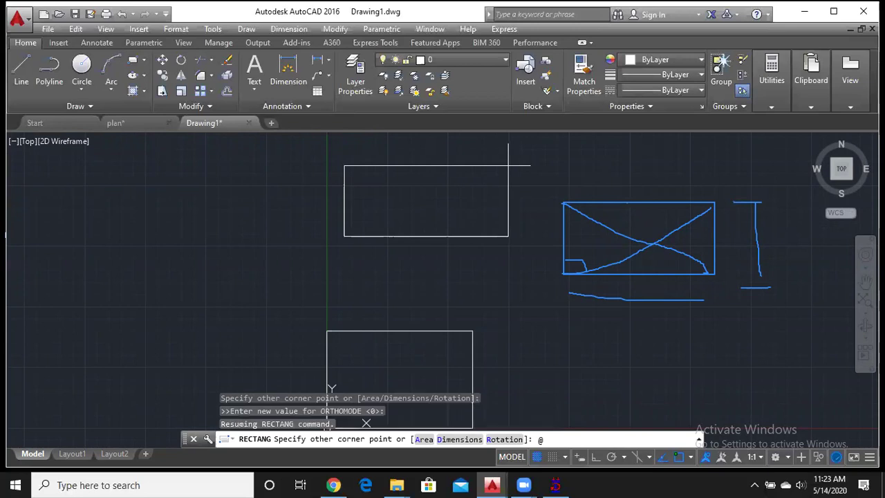
text(30,20)
key(Return)
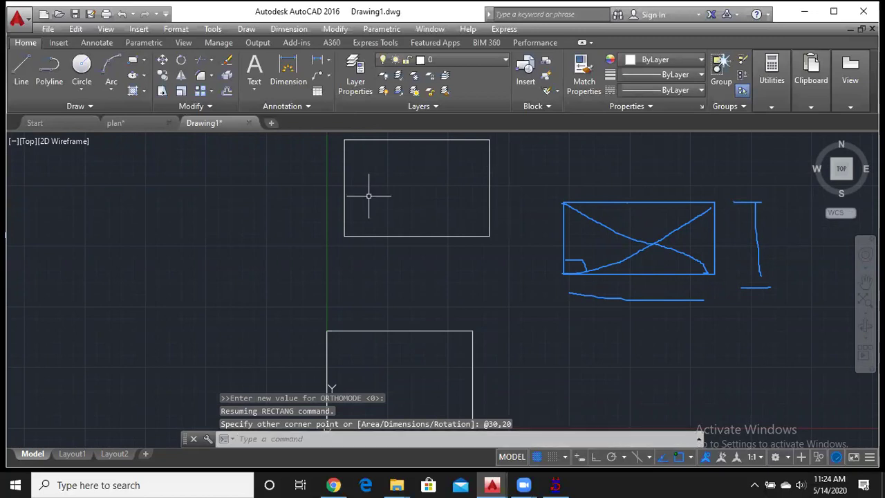
scroll(368, 196, down, 2)
middle_drag(390, 240, 141, 285)
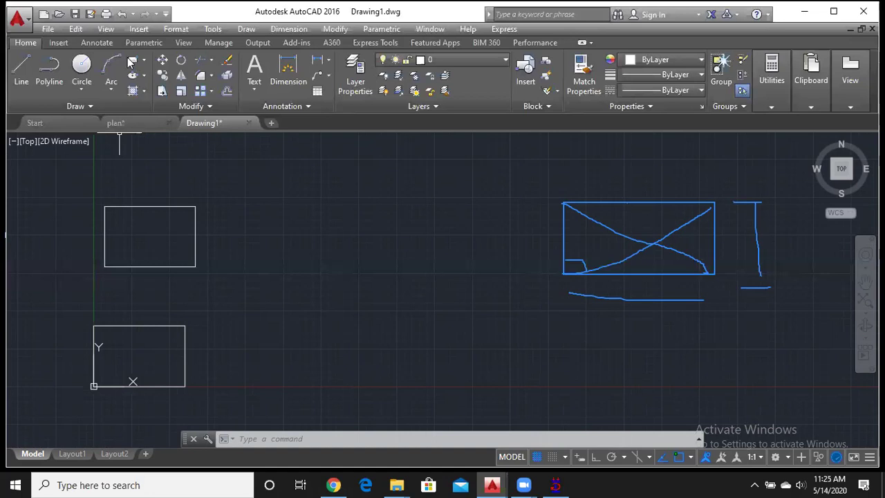
click(133, 60)
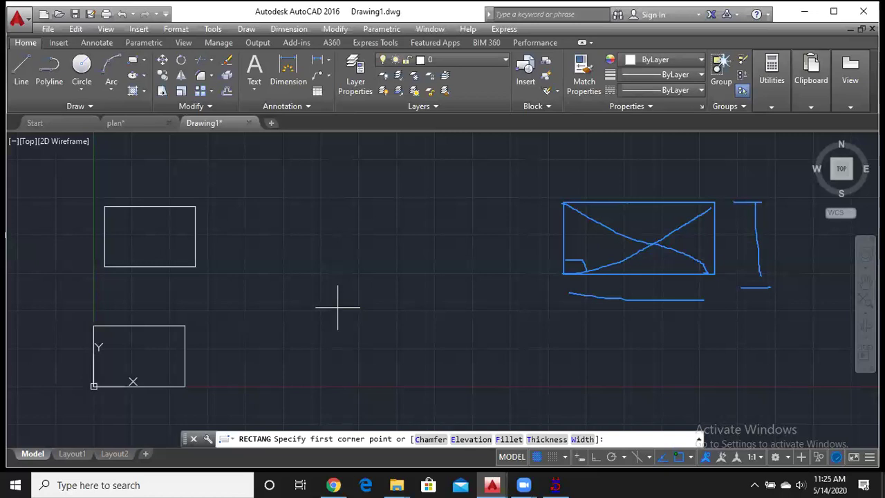
click(244, 368)
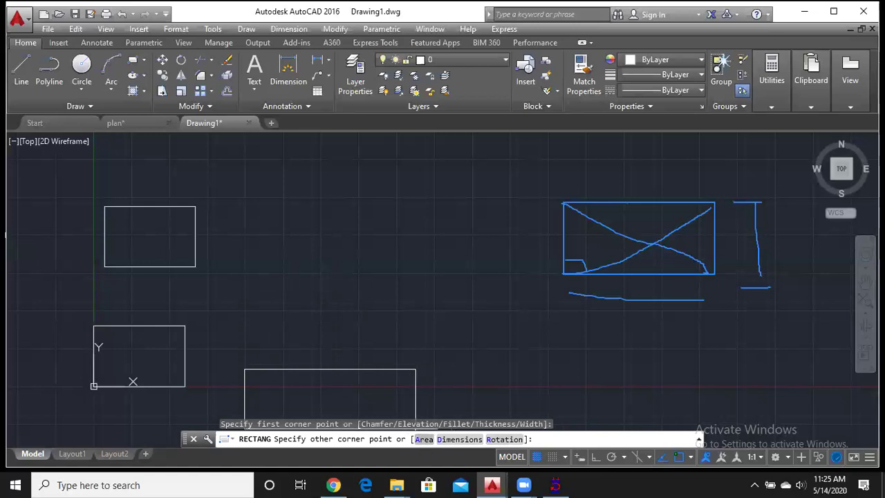
text(a)
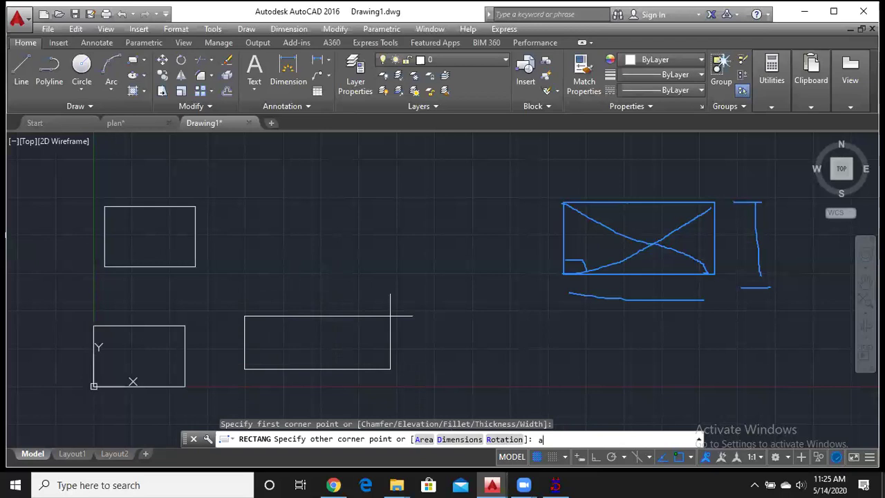
key(Return)
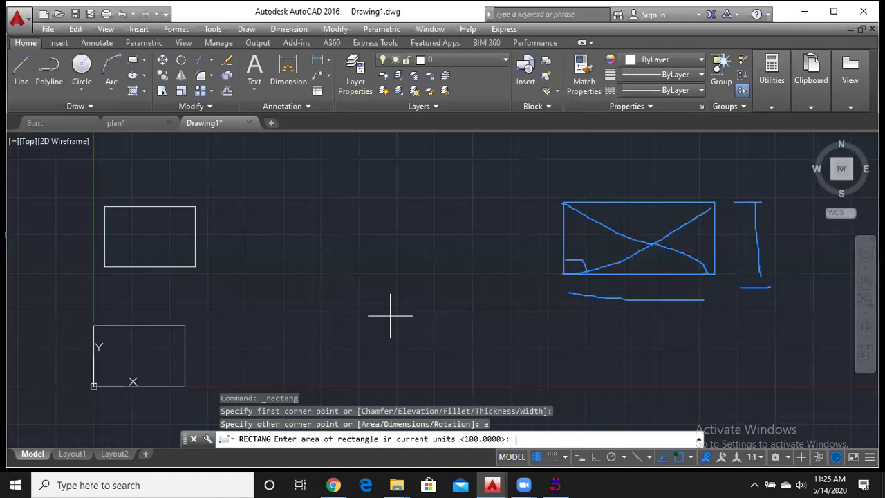
key(Escape)
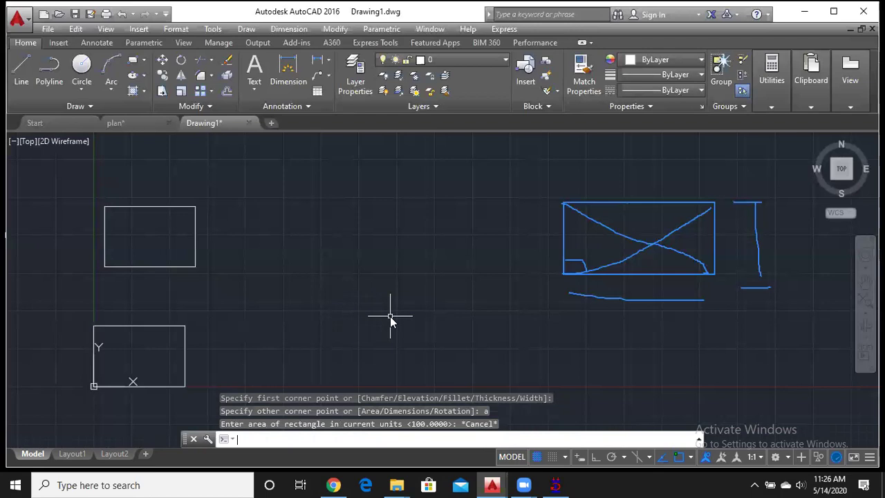
Step: Begin a rectangle from a free point beside the origin rectangle, using the Area option with an area of 200
text(R)
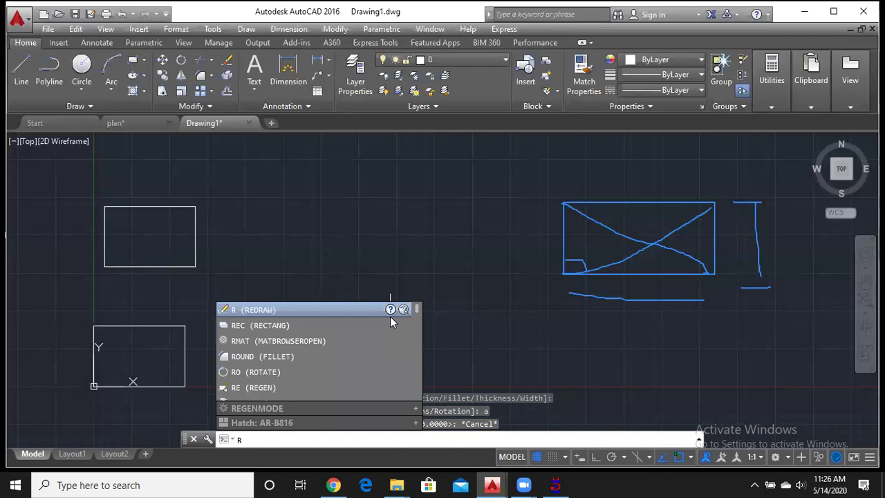
text(ec)
key(Return)
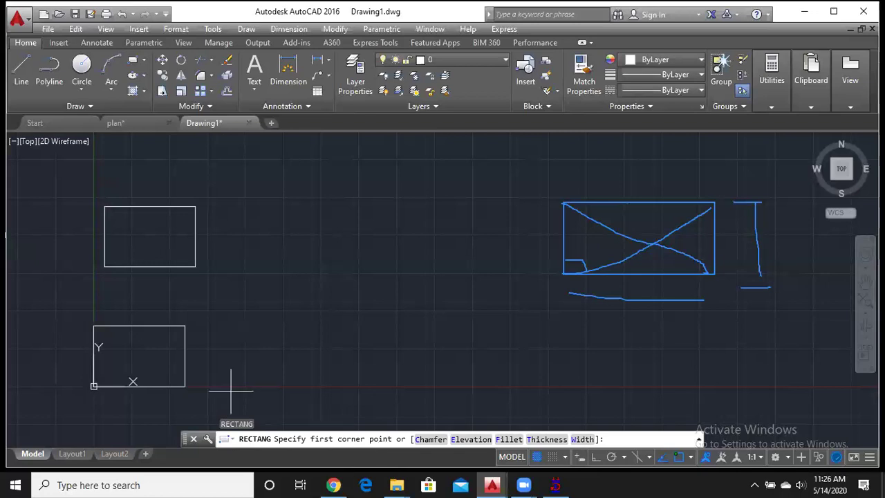
click(270, 363)
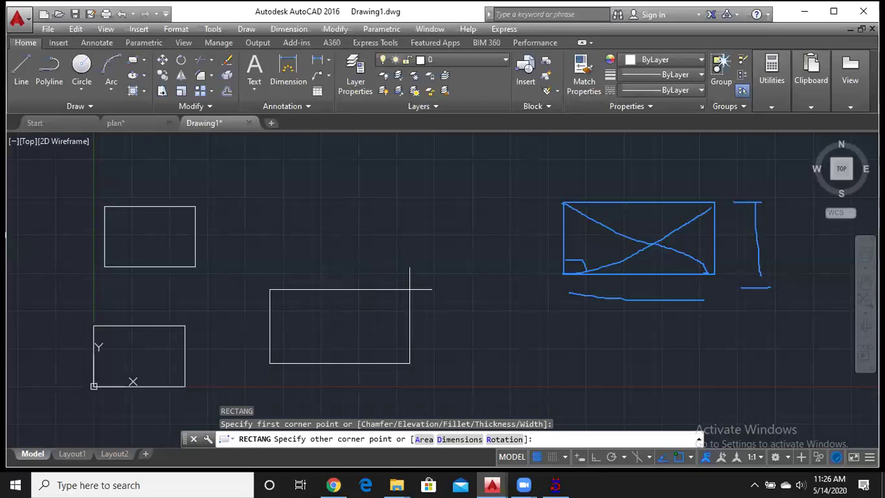
text(a)
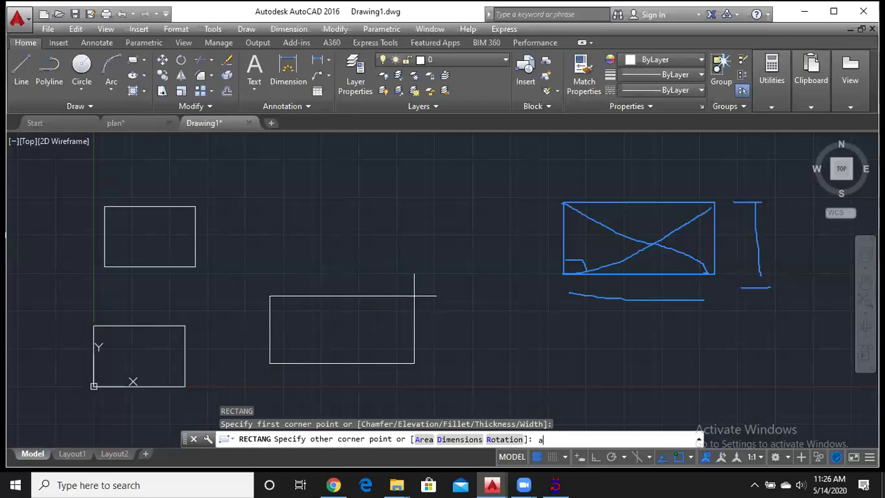
key(Return)
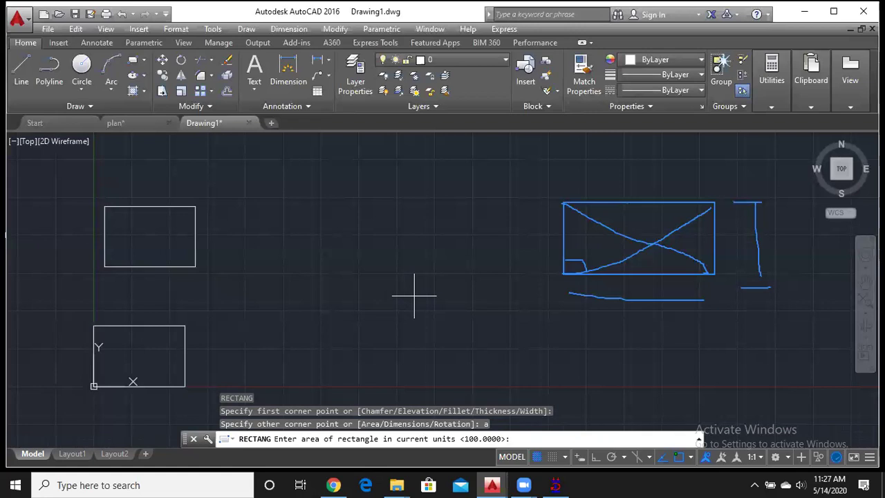
text(200)
key(Return)
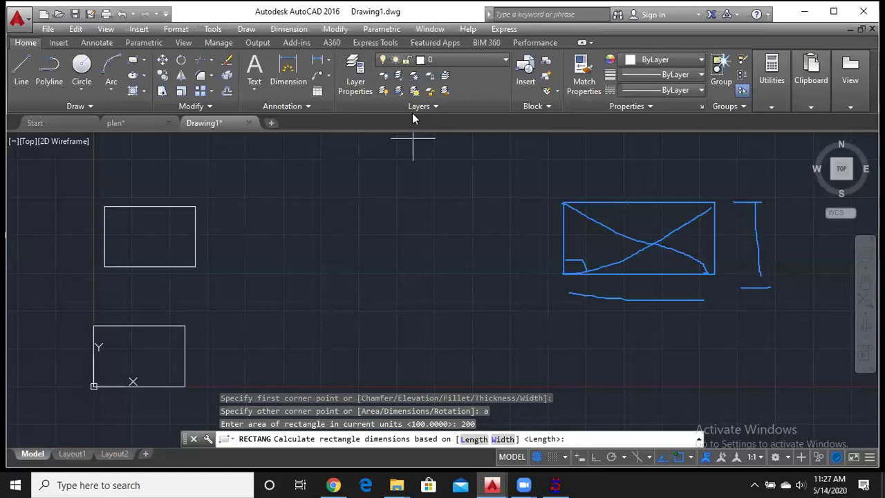
Step: Annotate the screen with the formula A = L × B below the sketched rectangle, circling A and underlining L × B
mouse_move(610, 326)
mouse_down()
mouse_move(610, 361)
mouse_move(636, 360)
mouse_move(626, 347)
mouse_move(654, 333)
mouse_up()
drag(643, 339, 704, 341)
mouse_move(722, 315)
mouse_down()
mouse_move(725, 341)
mouse_move(731, 323)
mouse_move(748, 315)
mouse_move(753, 333)
mouse_up()
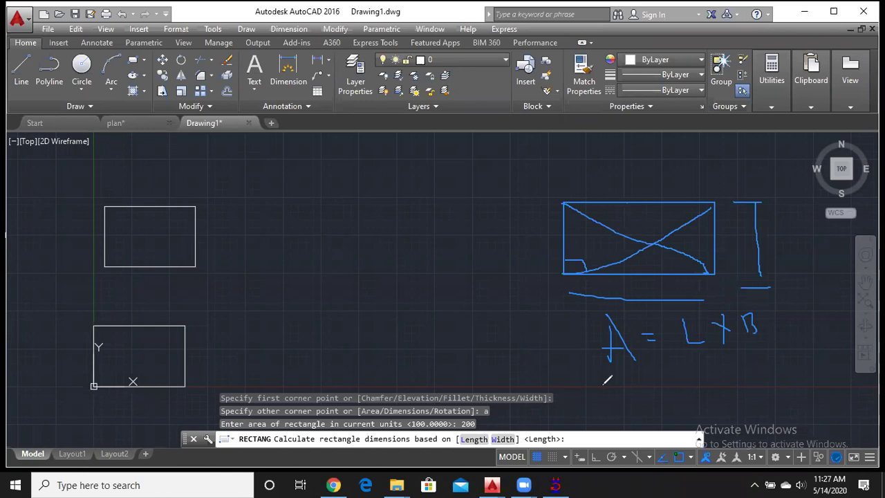
mouse_move(603, 385)
mouse_down()
mouse_move(636, 372)
mouse_move(642, 355)
mouse_move(632, 313)
mouse_move(599, 313)
mouse_up()
drag(606, 384, 612, 392)
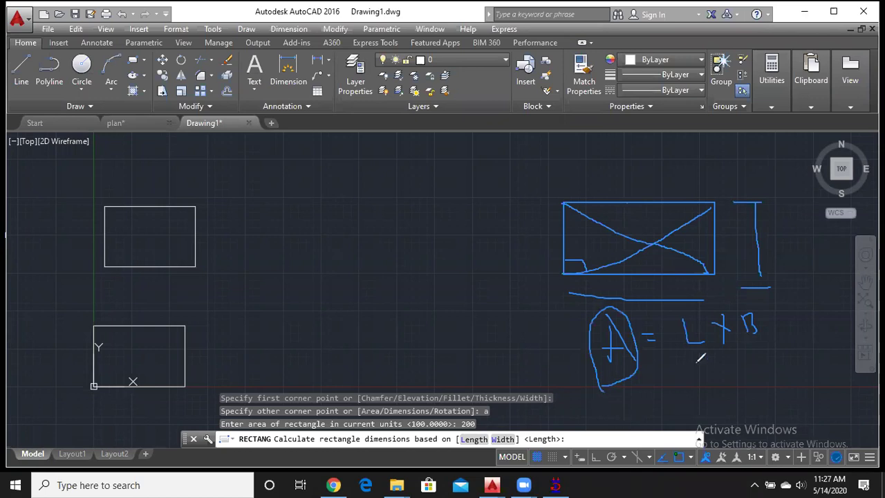
drag(694, 364, 763, 338)
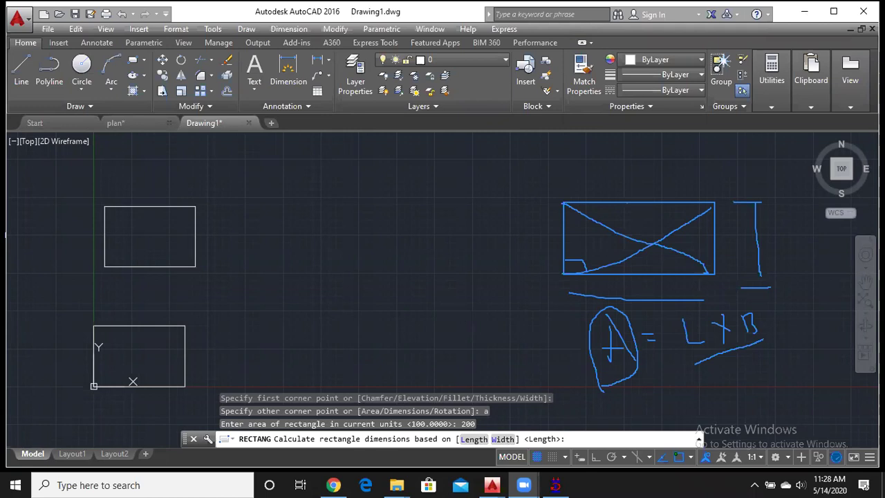
Step: Base the area-defined rectangle on its length and set that length to 20
click(555, 388)
text(w)
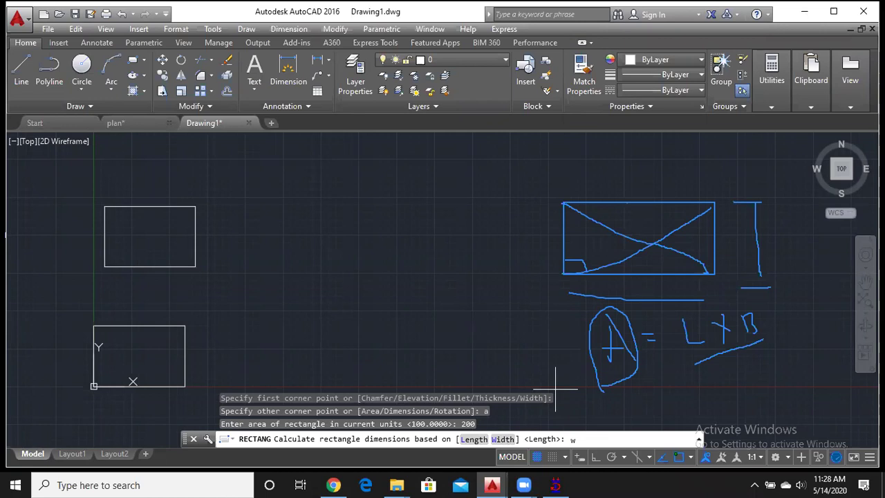
key(BackSpace)
text(1)
key(Return)
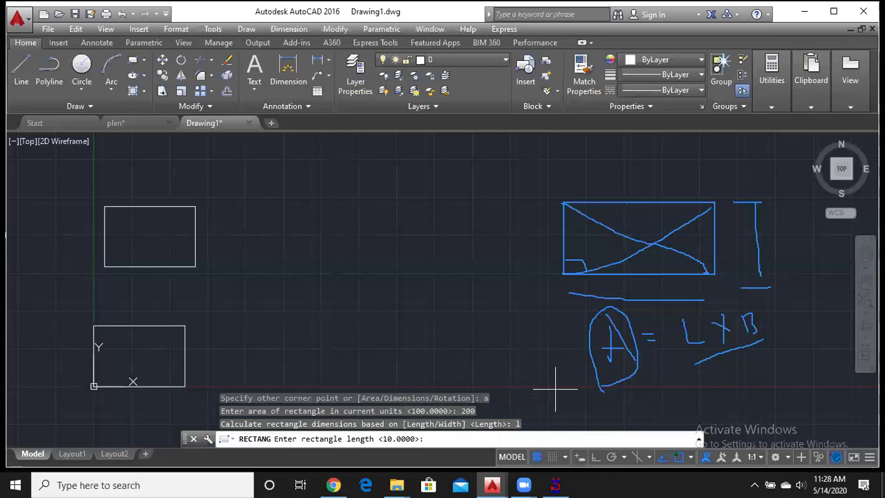
text(20)
key(Return)
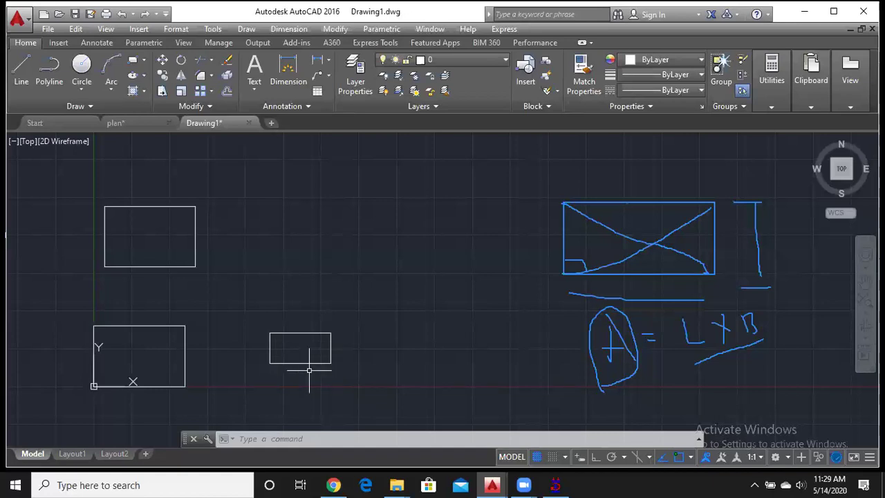
Step: Draw a rectangle above the area-defined one with the Dimensions option, using length 30 and width 20
scroll(309, 370, up, 2)
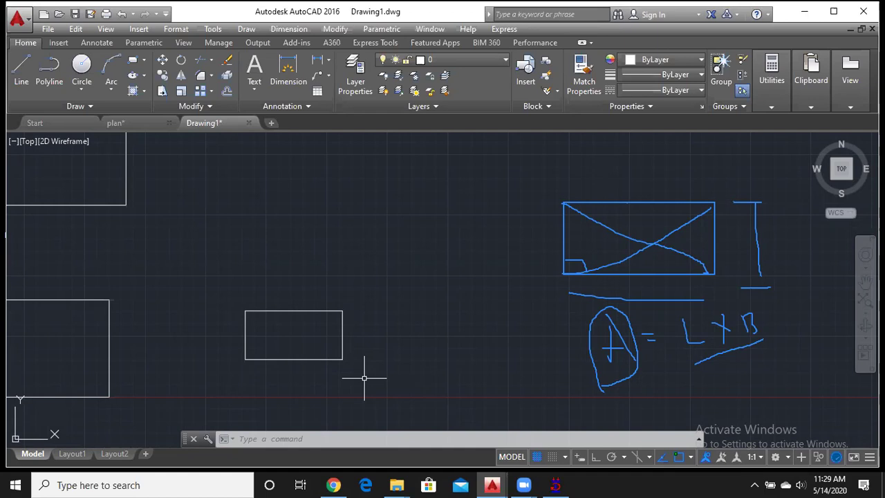
middle_drag(333, 257, 306, 309)
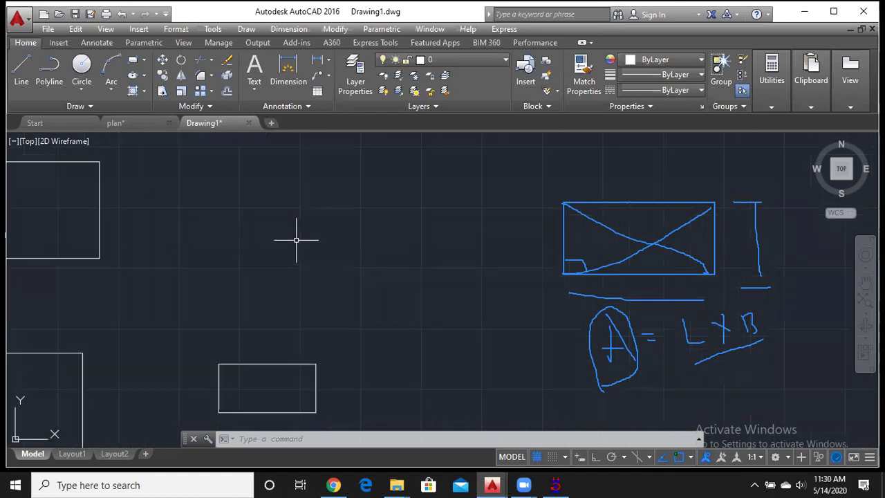
text(rec)
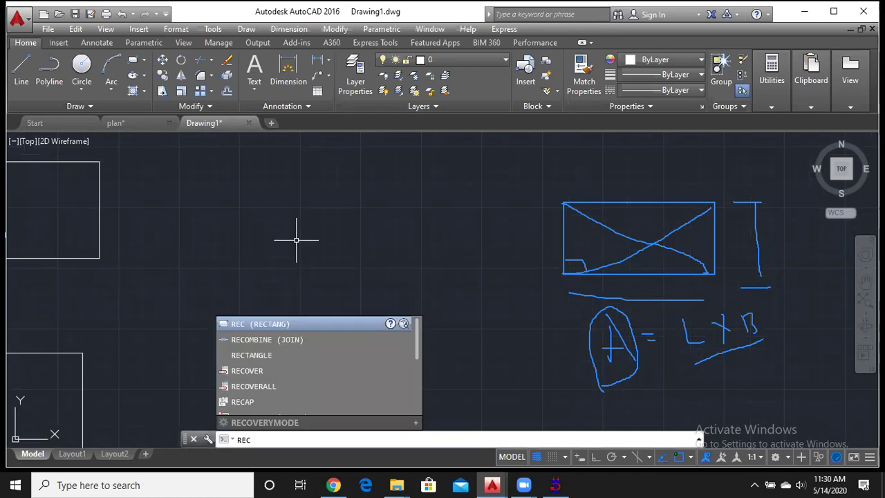
key(Return)
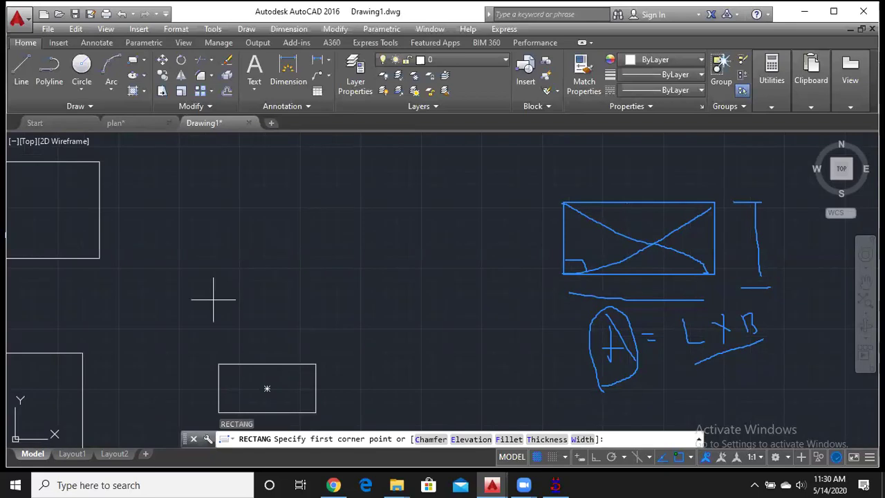
click(213, 299)
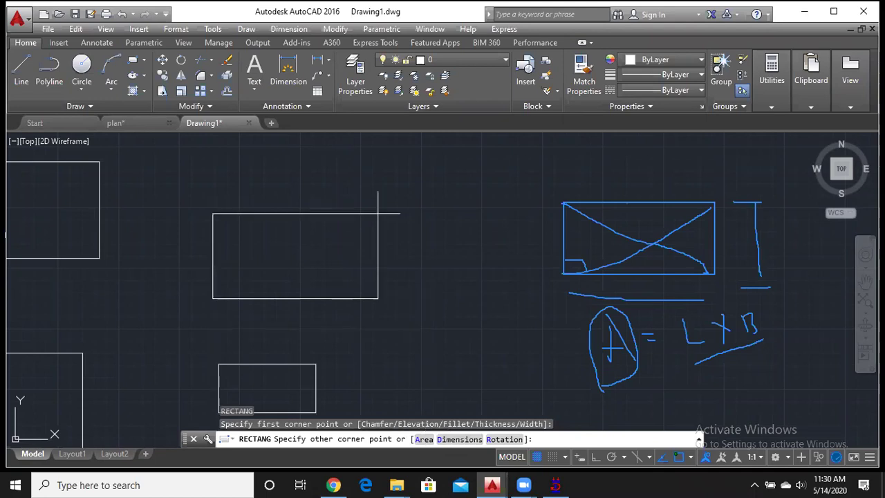
text(d)
key(Return)
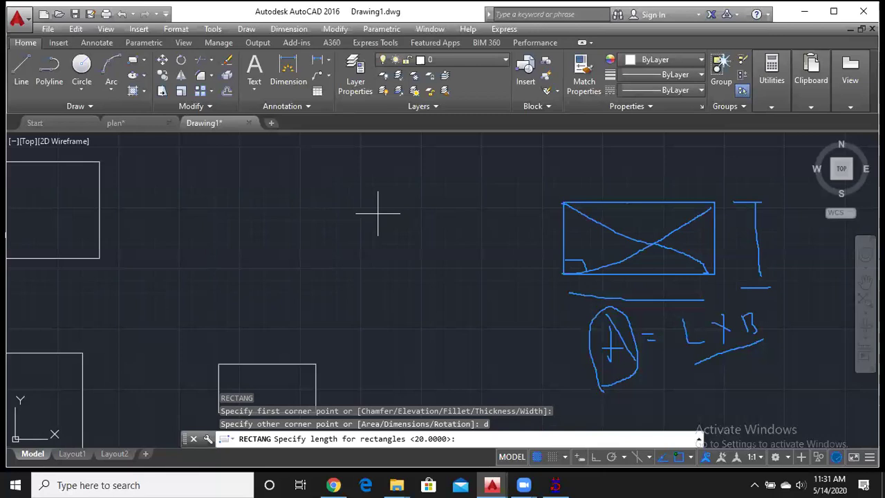
text(30)
key(Return)
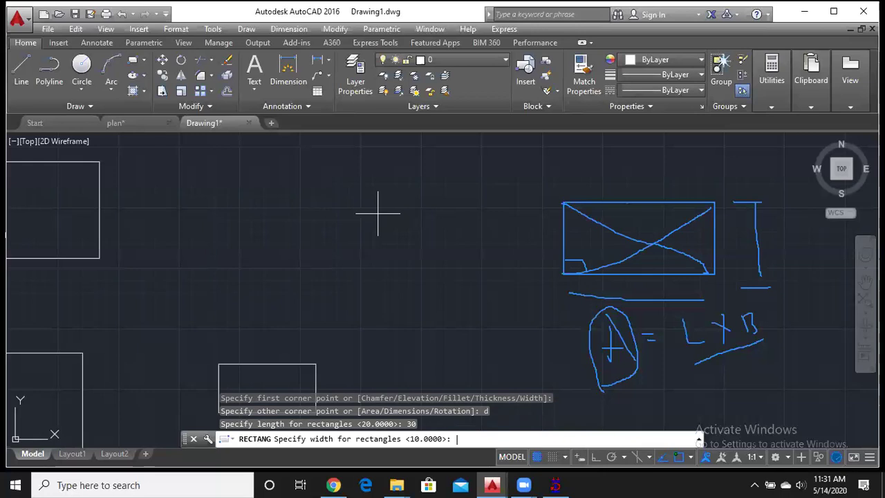
text(20)
key(Return)
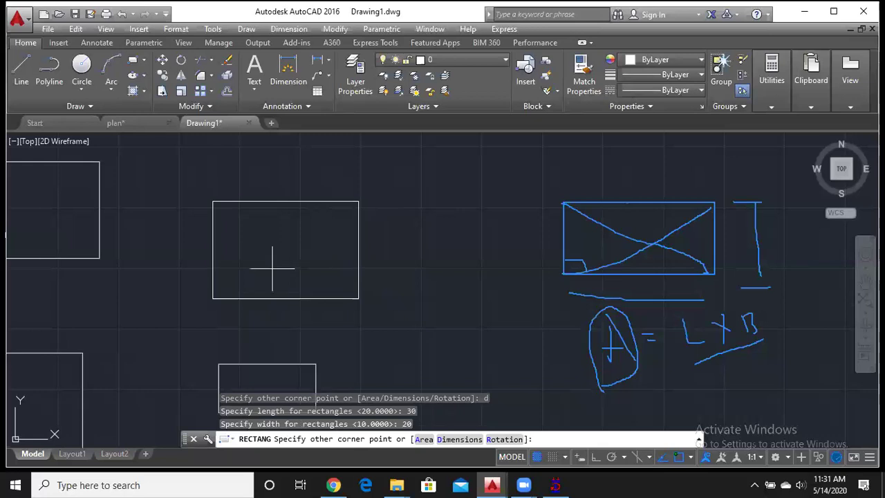
middle_drag(251, 295, 294, 253)
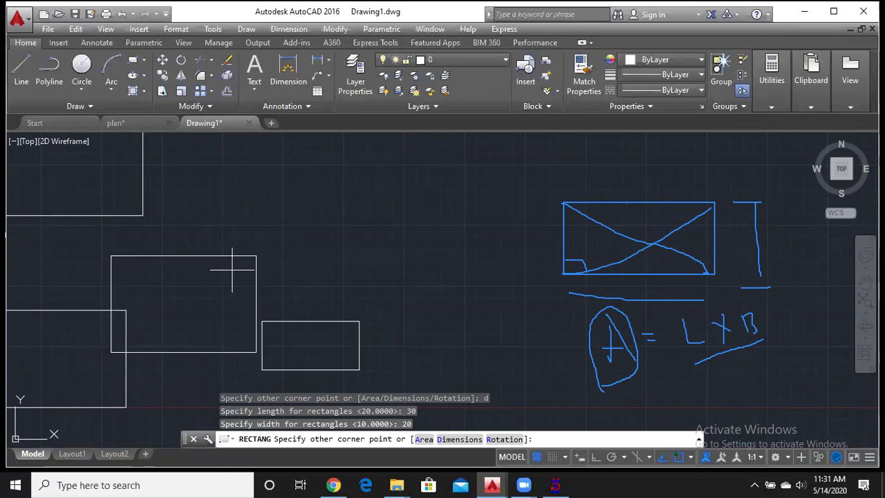
click(331, 213)
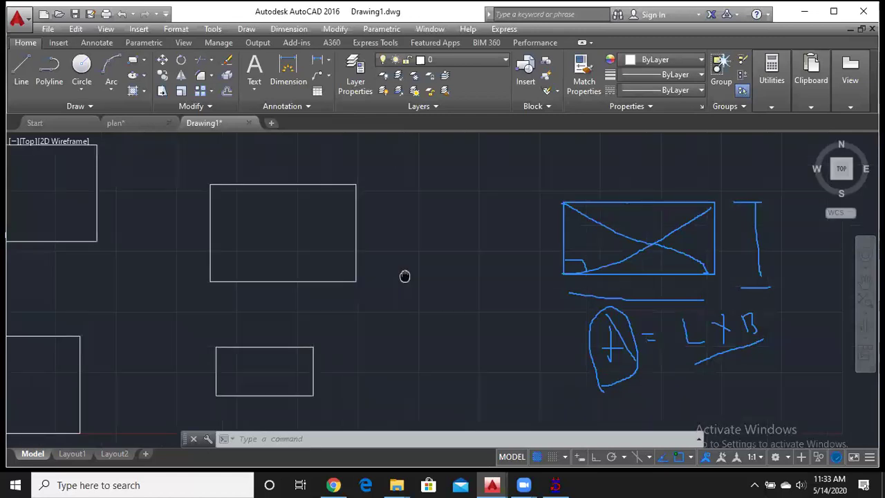
Step: Begin another rectangle from a free point beside the existing ones and set its rotation angle to 60
middle_drag(405, 275, 267, 292)
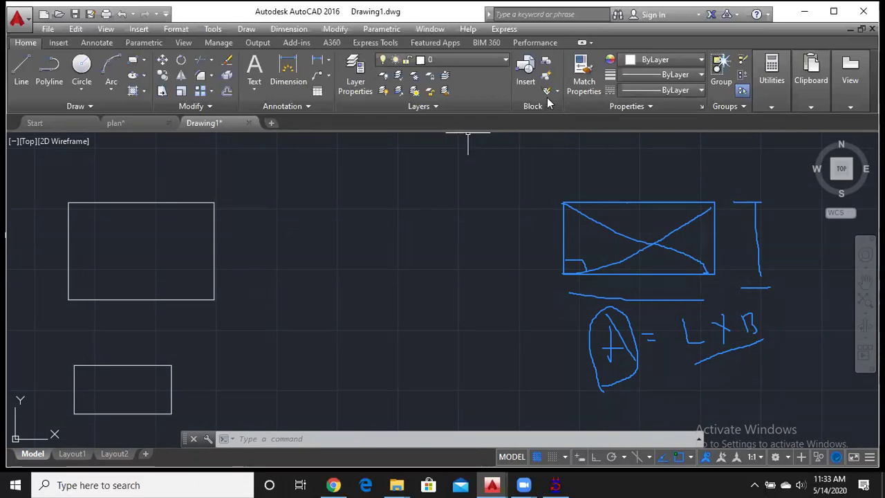
scroll(488, 231, down, 4)
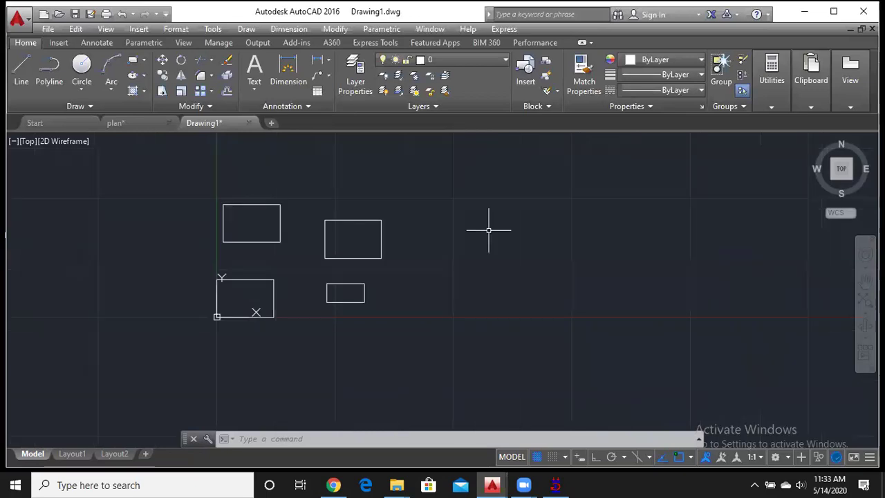
scroll(391, 328, up, 2)
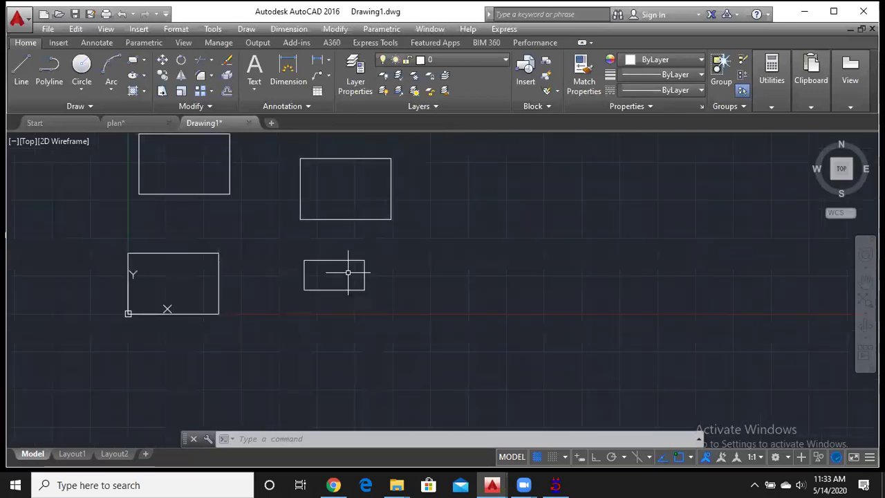
middle_drag(332, 272, 305, 318)
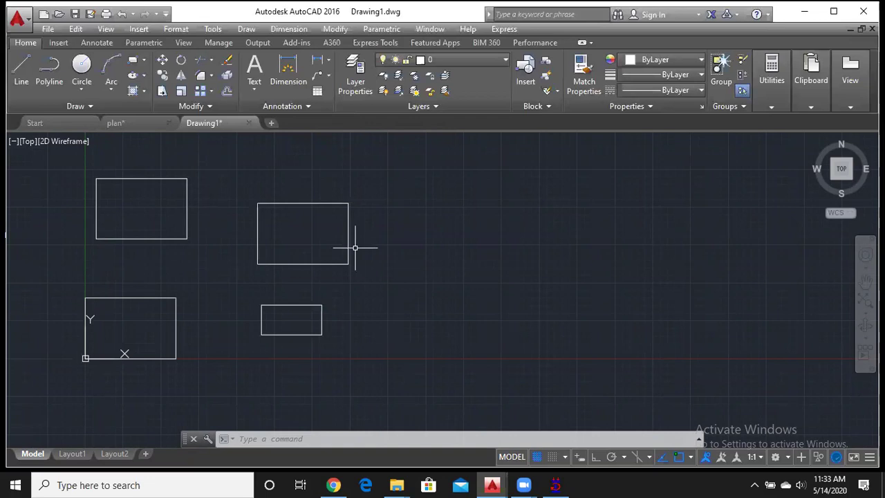
middle_drag(354, 247, 292, 263)
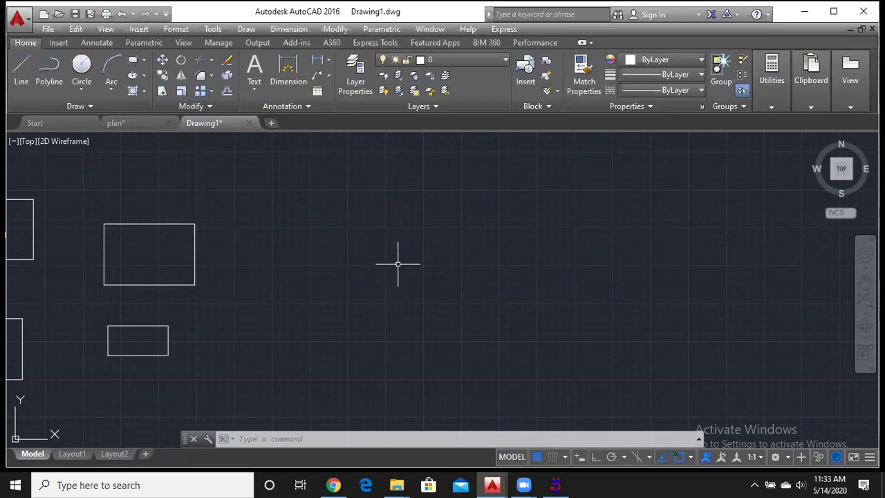
click(135, 61)
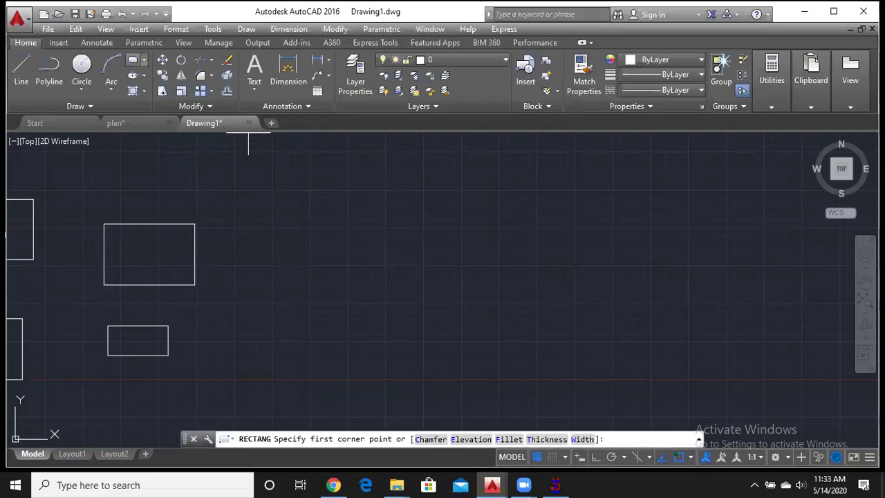
click(276, 344)
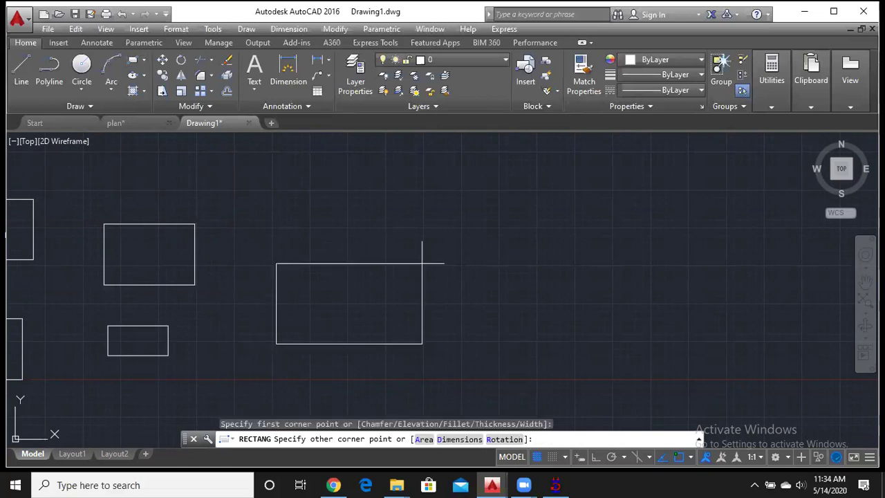
text(r)
key(Return)
key(Return)
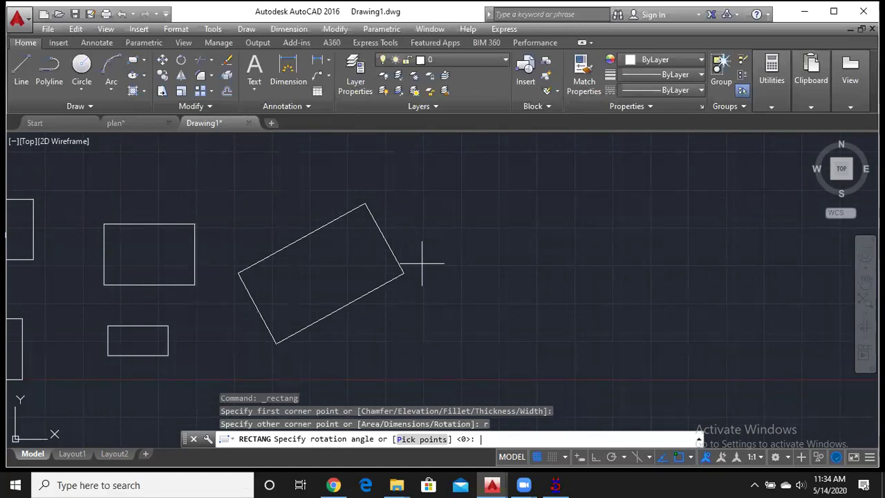
text(60)
key(Return)
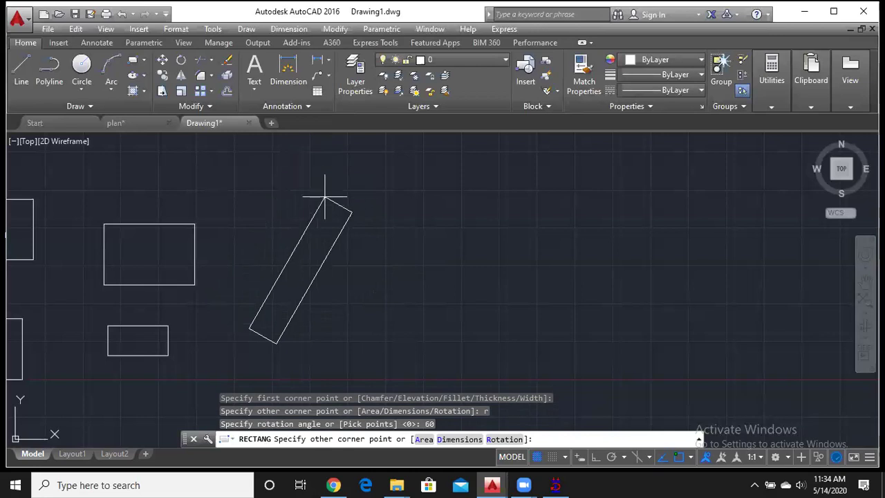
Step: Complete the rotated rectangle with the Dimensions option, using length 40 and width 25, and place it beside the existing rectangles
middle_drag(317, 179, 367, 243)
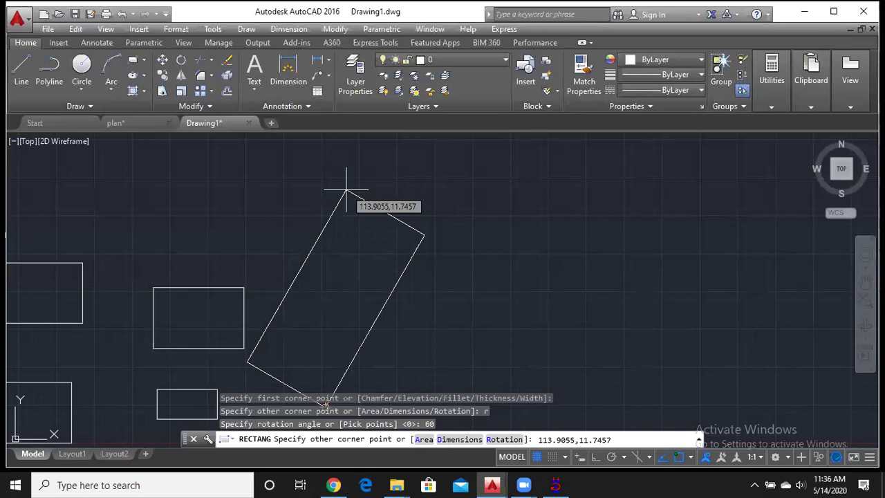
text(d)
key(BackSpace)
key(BackSpace)
key(BackSpace)
key(BackSpace)
key(BackSpace)
key(BackSpace)
key(BackSpace)
key(BackSpace)
key(BackSpace)
key(BackSpace)
key(BackSpace)
key(BackSpace)
key(BackSpace)
key(BackSpace)
key(BackSpace)
key(BackSpace)
key(BackSpace)
text(d)
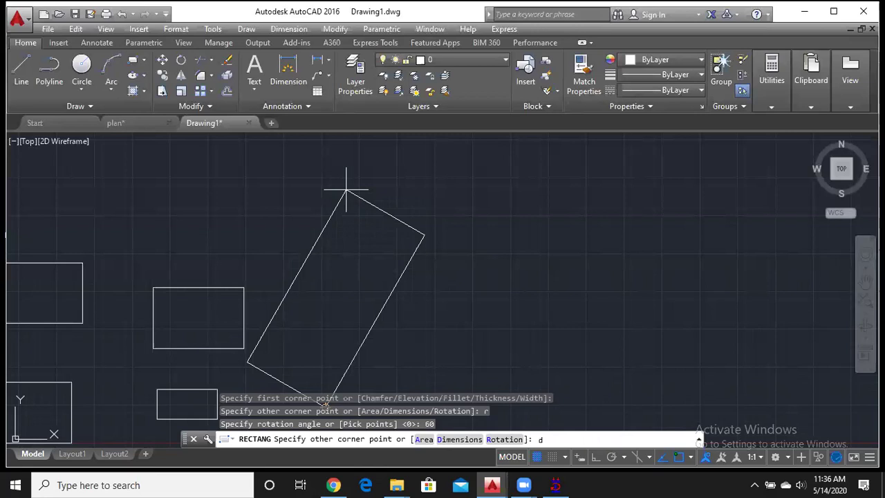
key(Return)
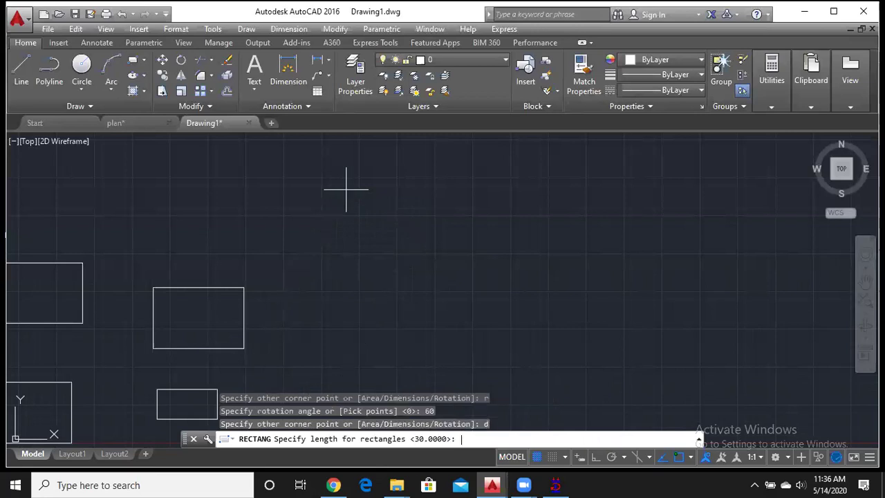
text(4)
text(0)
key(Return)
text(25)
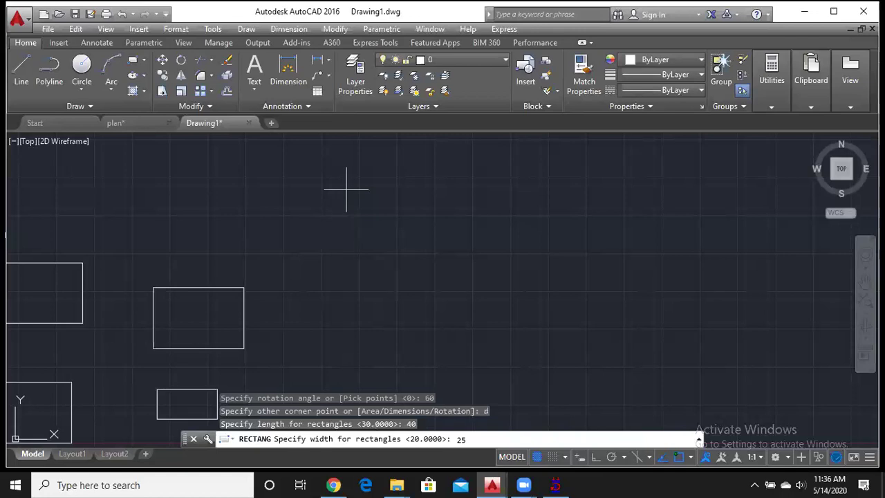
key(Return)
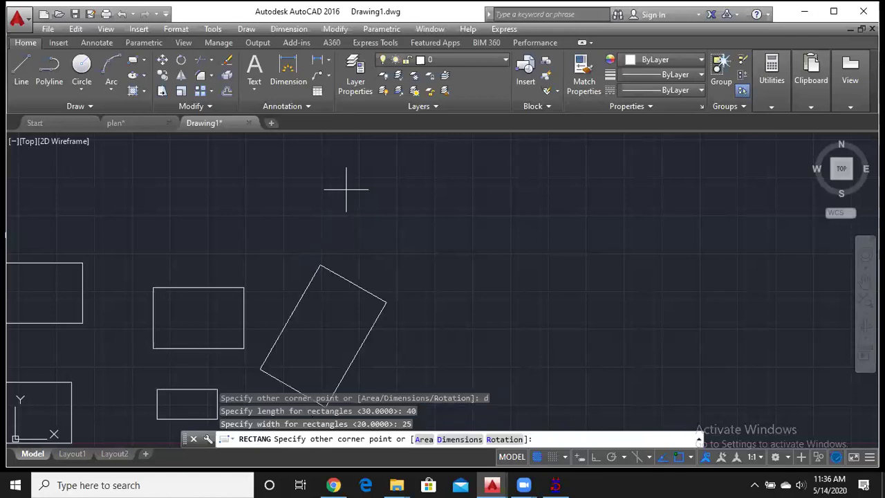
click(345, 316)
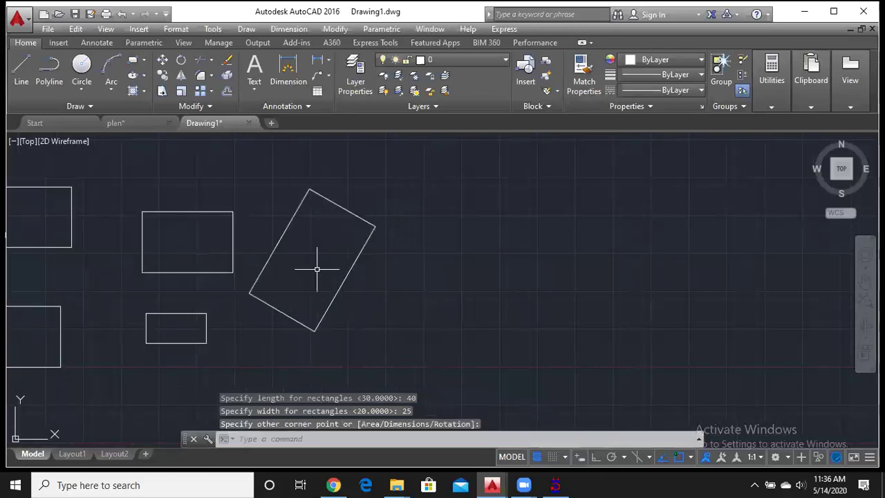
click(317, 270)
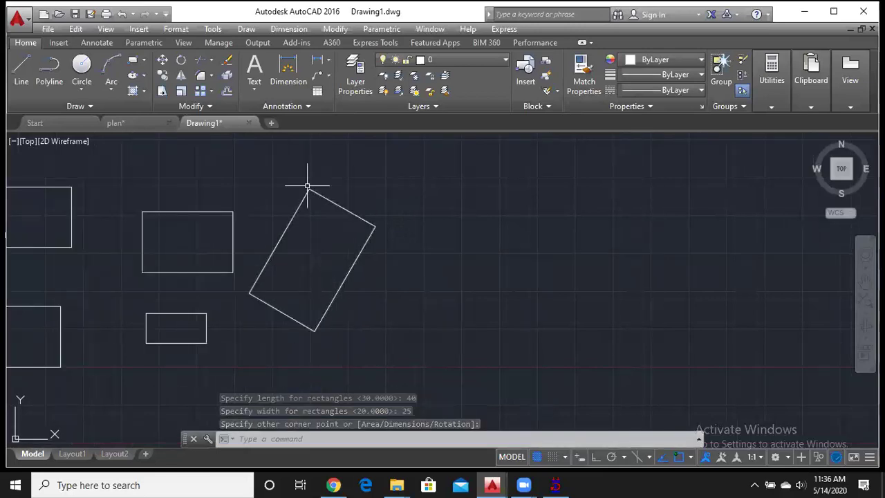
click(316, 319)
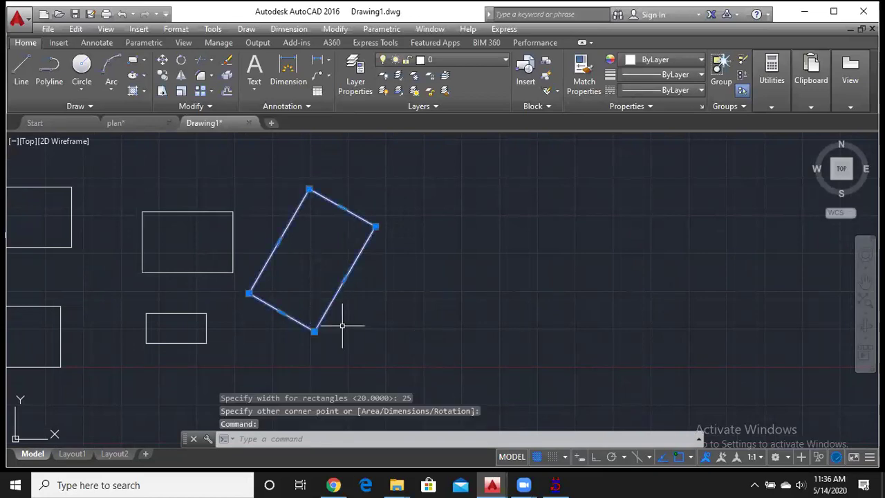
key(Escape)
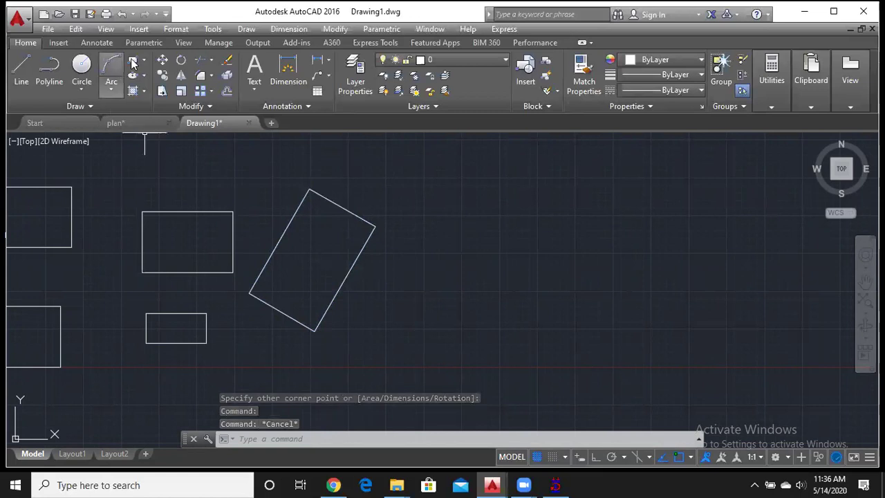
Step: Draw another rectangle beside the tilted one, resetting its rotation angle to 0 and picking the opposite corner freely
click(461, 278)
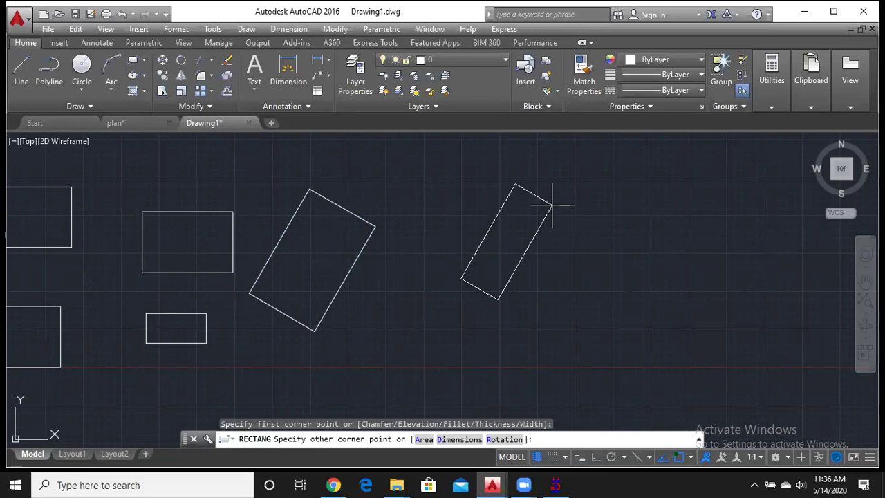
text(r)
key(Return)
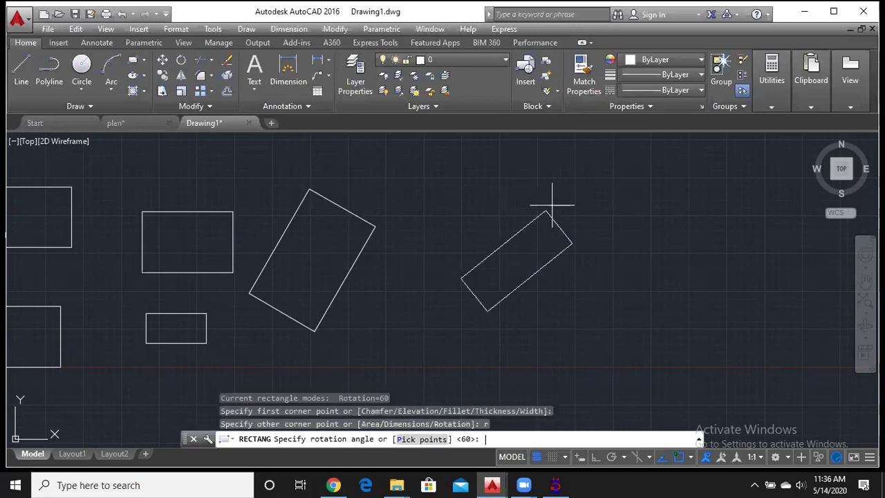
text(0)
key(Return)
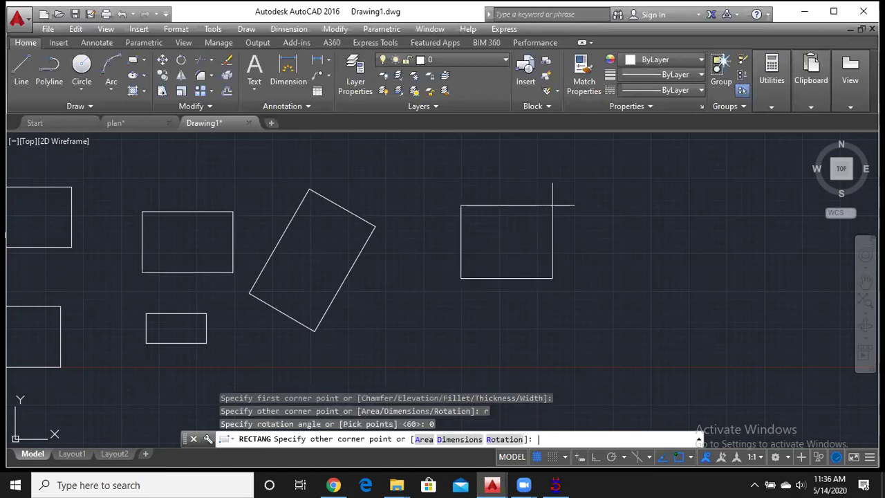
click(590, 188)
scroll(487, 233, down, 2)
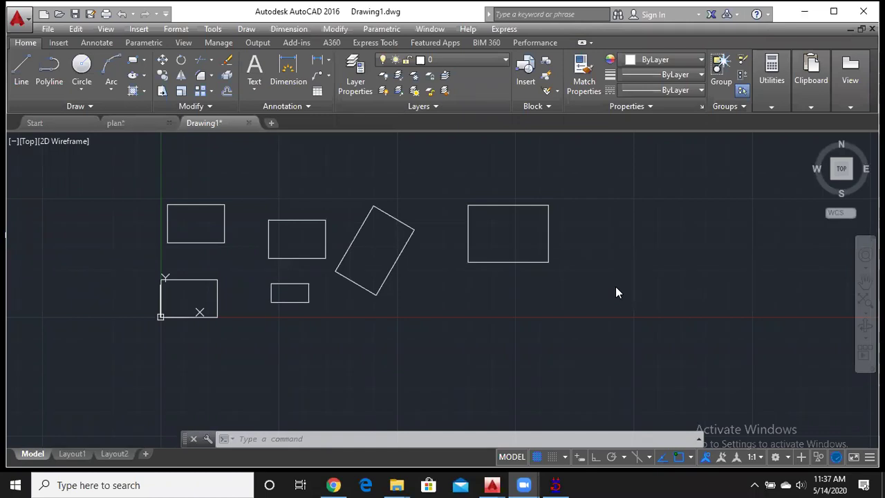
Step: Erase all the rectangles in the drawing using a window selection
click(695, 290)
click(231, 141)
click(124, 161)
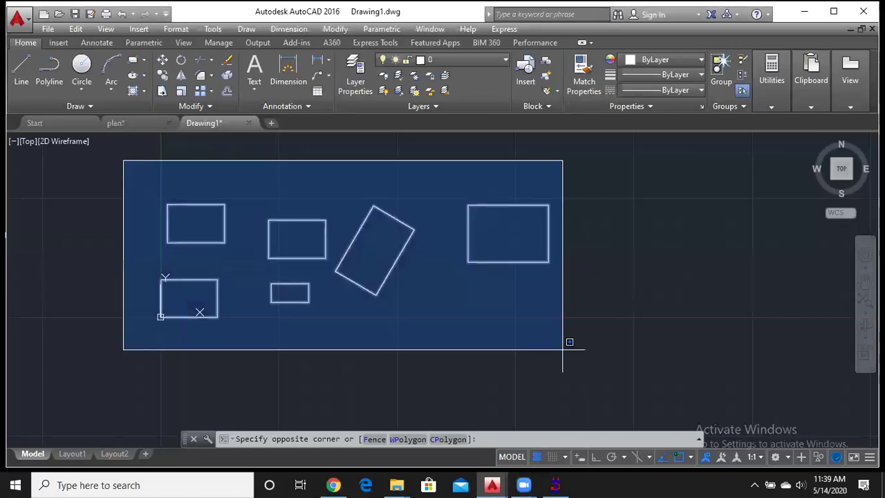
click(563, 349)
key(Delete)
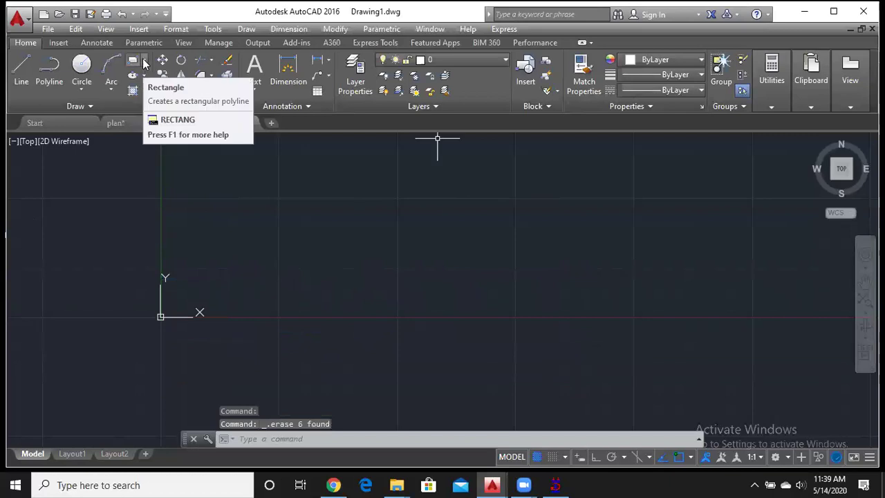
Step: Begin a polygon with 5 sides and place its centre at a free point above the X axis
click(143, 61)
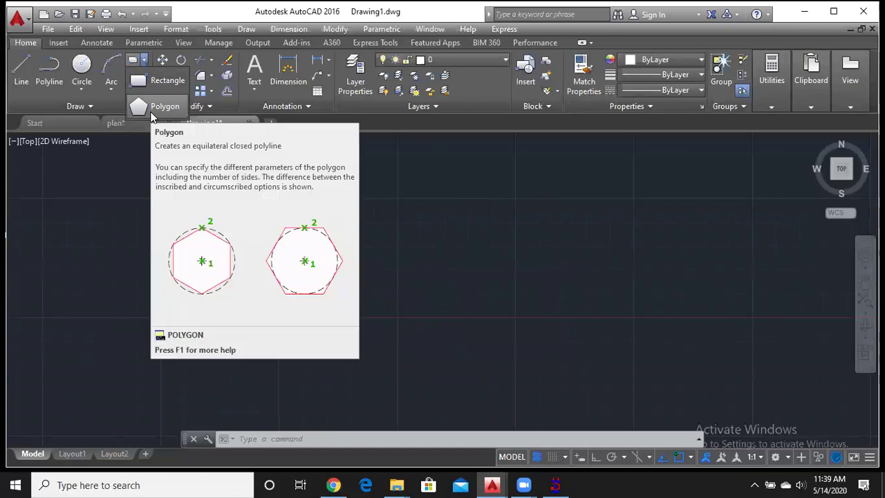
click(269, 438)
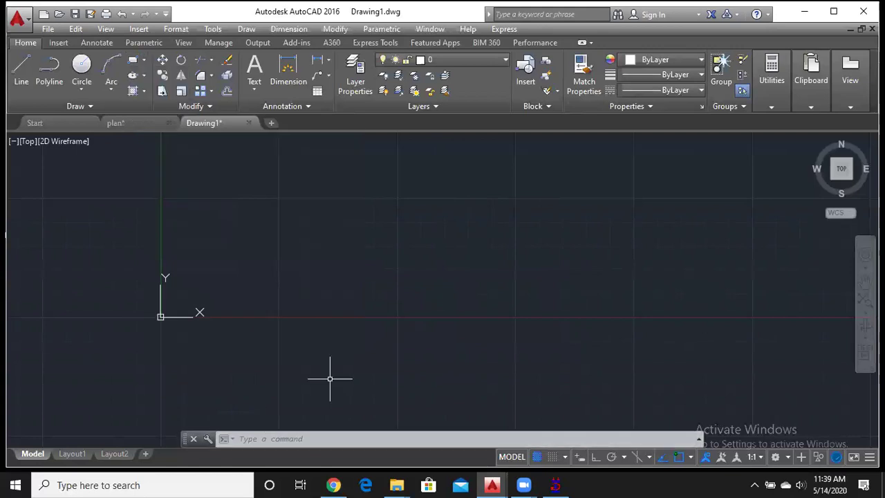
text(pol)
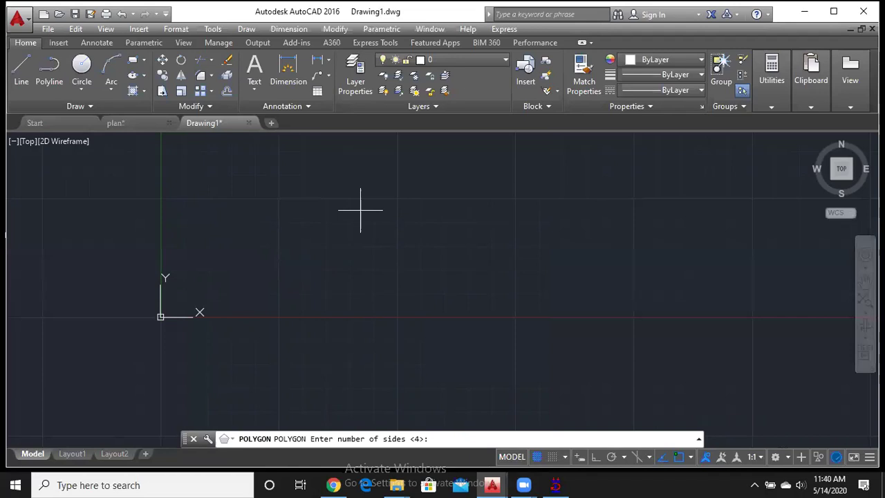
text(5)
key(Return)
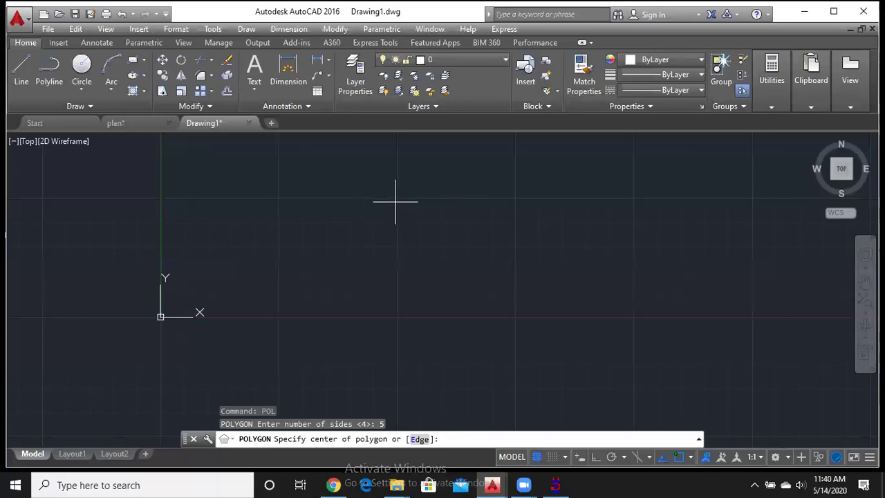
click(365, 212)
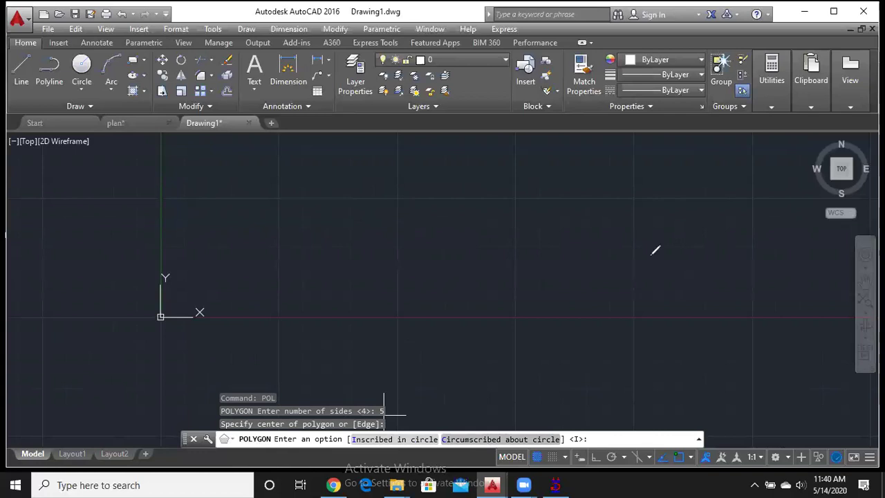
Step: Clear the trial annotation stroke and sketch two separate annotation circles beside the polygon's centre point
mouse_move(533, 172)
mouse_down()
mouse_move(483, 227)
mouse_move(483, 292)
mouse_move(554, 332)
mouse_up()
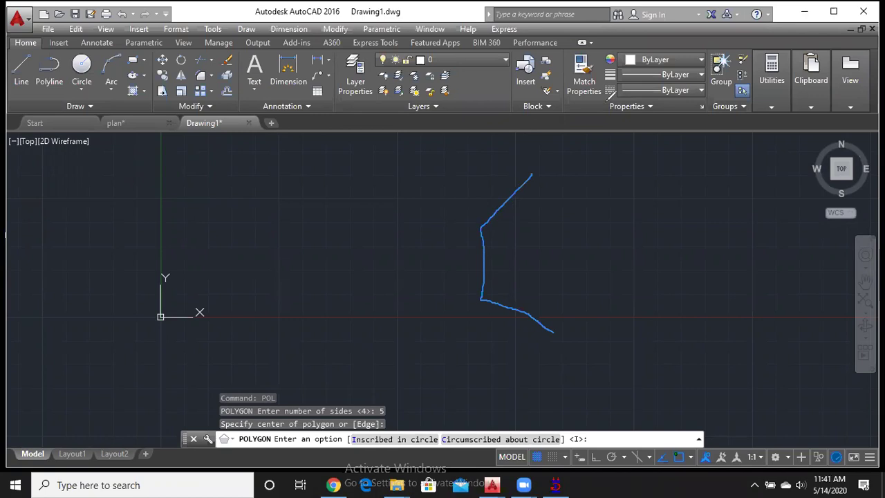
click(608, 99)
mouse_move(522, 253)
mouse_down()
mouse_move(562, 309)
mouse_move(592, 314)
mouse_up()
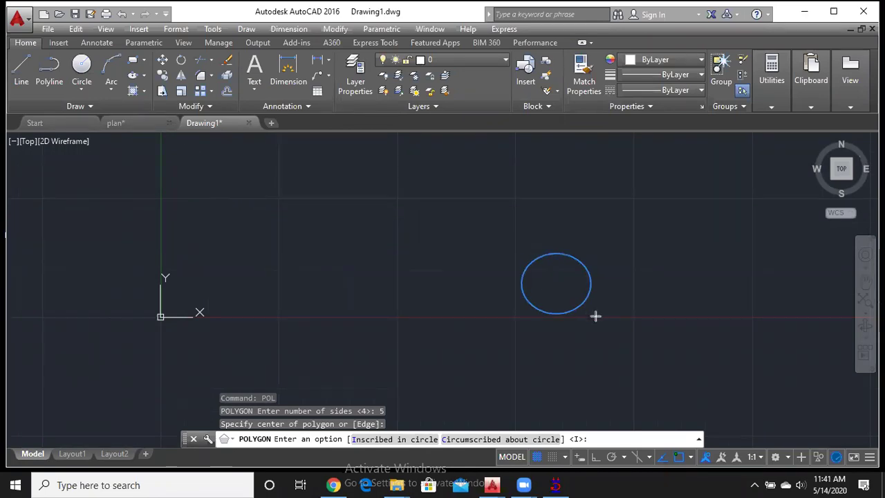
drag(687, 277, 723, 292)
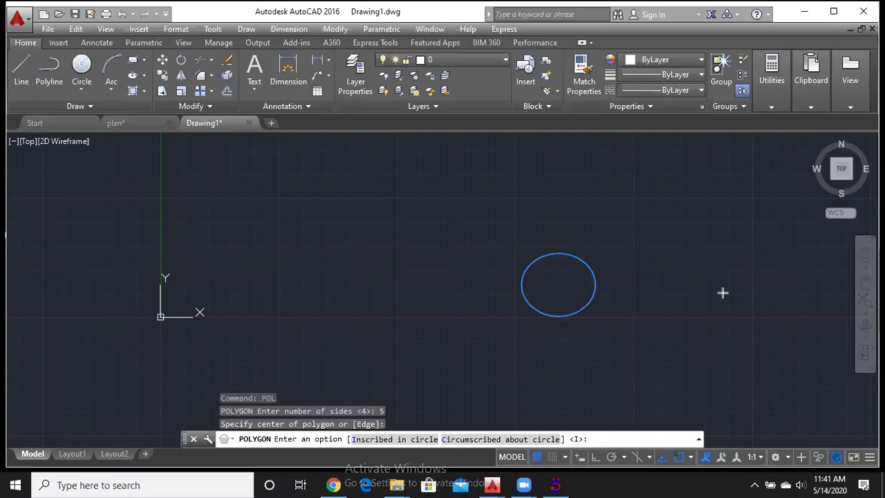
drag(737, 325, 753, 350)
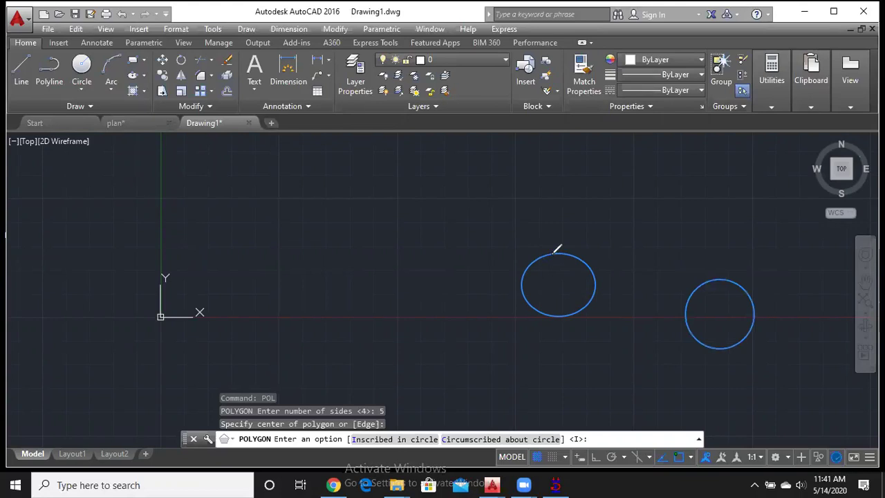
Step: Annotate one circle with an inscribed pentagon and the other with a circumscribed pentagon, adding a radius line to each
mouse_move(553, 253)
mouse_down()
mouse_move(526, 273)
mouse_move(542, 313)
mouse_move(586, 306)
mouse_move(585, 277)
mouse_move(559, 253)
mouse_up()
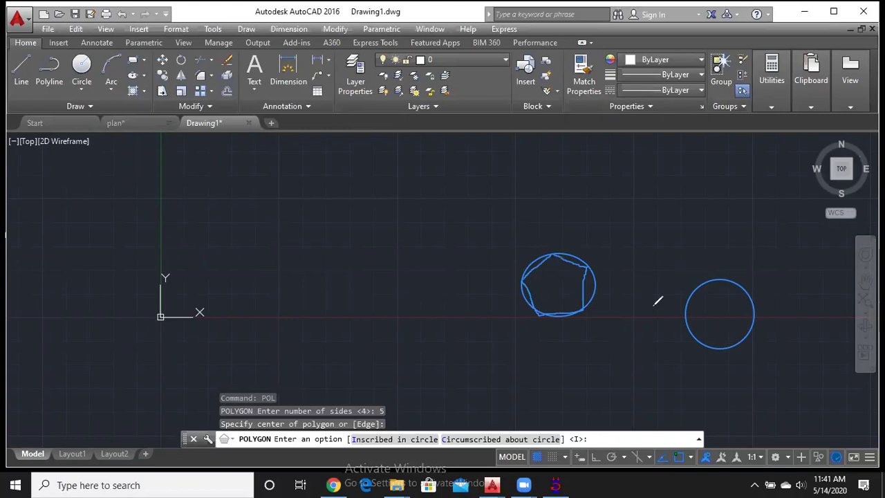
mouse_move(675, 314)
mouse_down()
mouse_move(714, 275)
mouse_move(759, 294)
mouse_move(756, 344)
mouse_up()
mouse_move(668, 310)
mouse_down()
mouse_move(704, 356)
mouse_move(755, 339)
mouse_up()
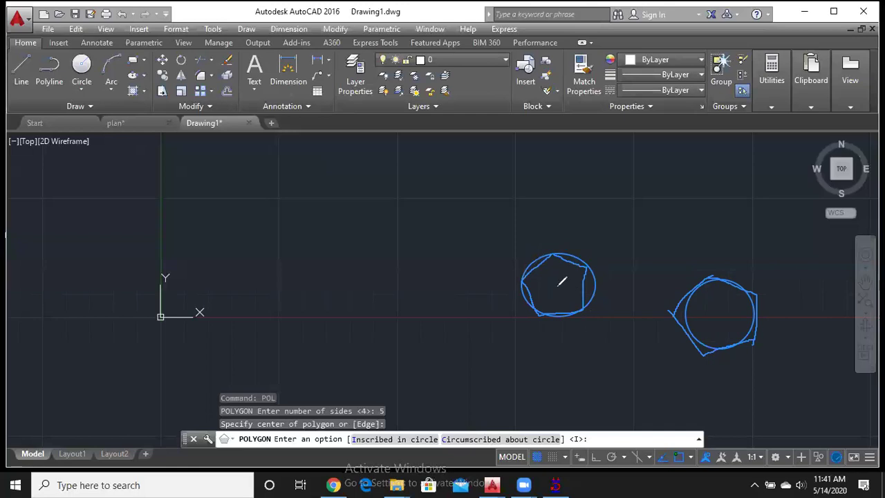
drag(557, 286, 555, 256)
drag(720, 314, 731, 344)
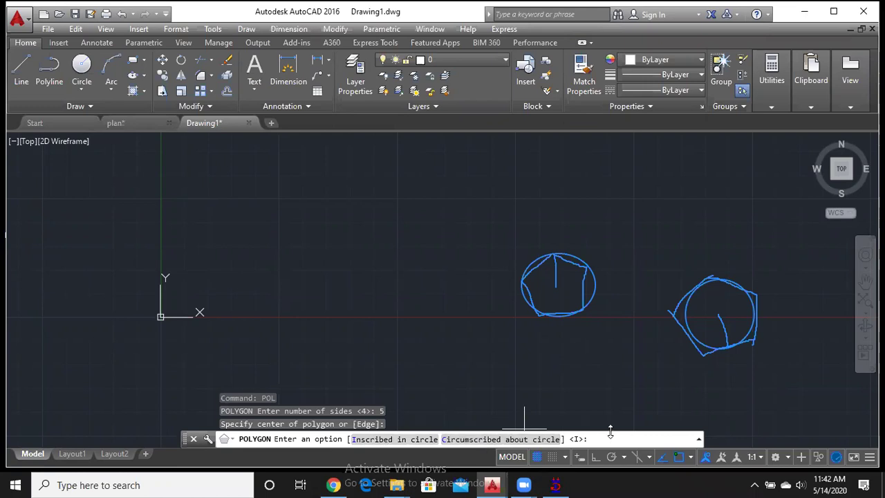
Step: Finish the pentagon as circumscribed about a circle with radius 30
text(c)
key(Return)
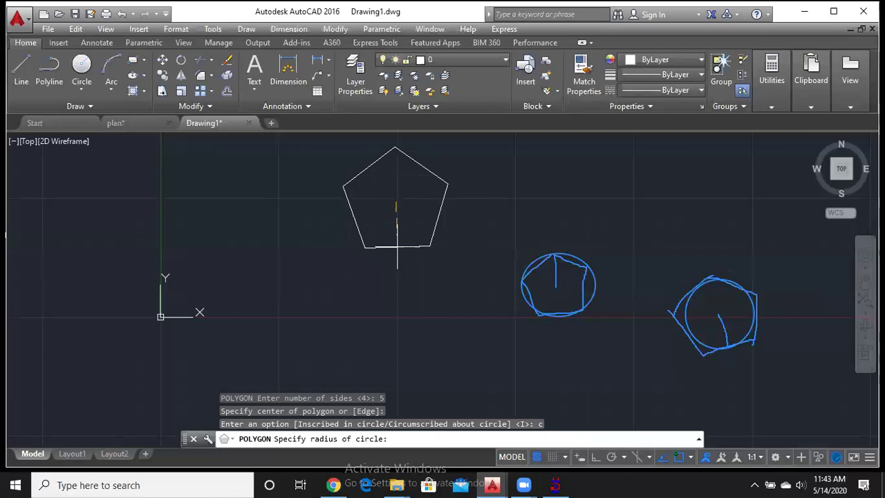
text(30)
key(Return)
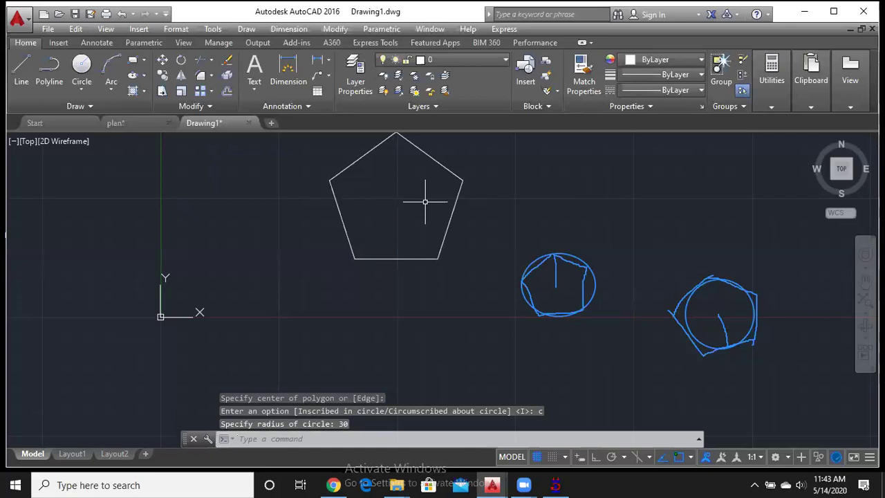
middle_drag(412, 157, 231, 214)
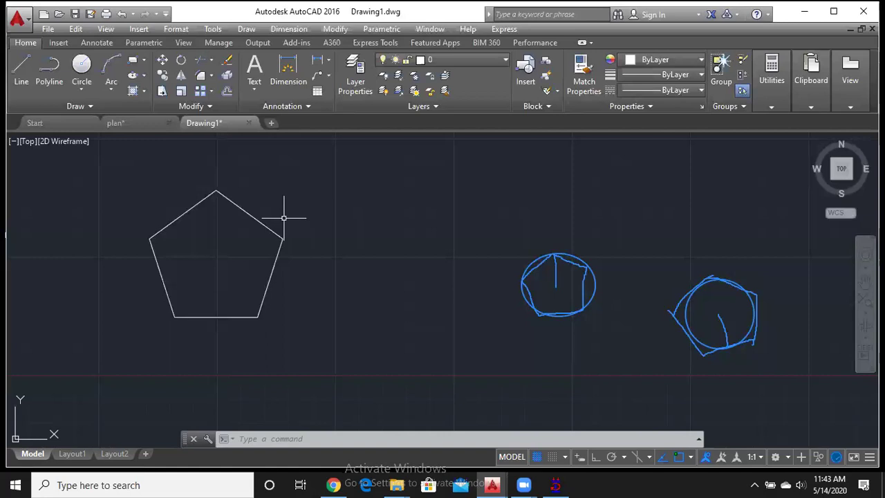
Step: Draw a 6-sided polygon beside the pentagon with the Edge option, starting from a free point with an edge length of 20
text(p)
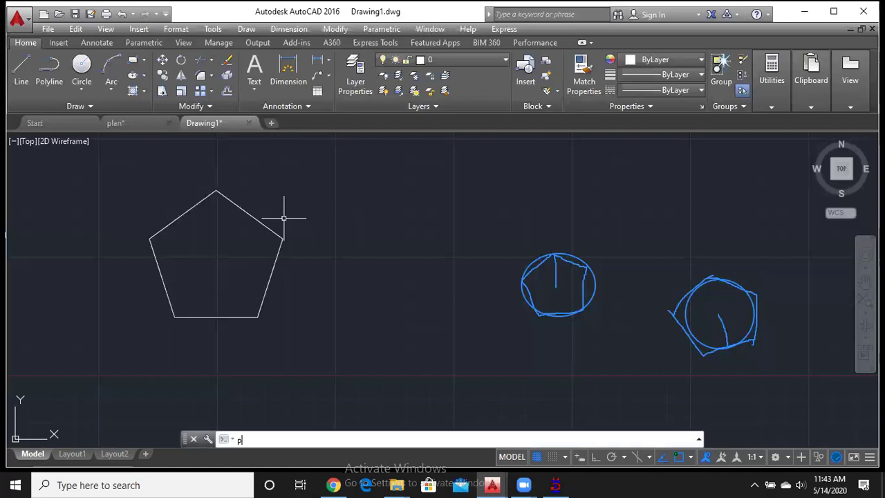
text(ol)
key(Return)
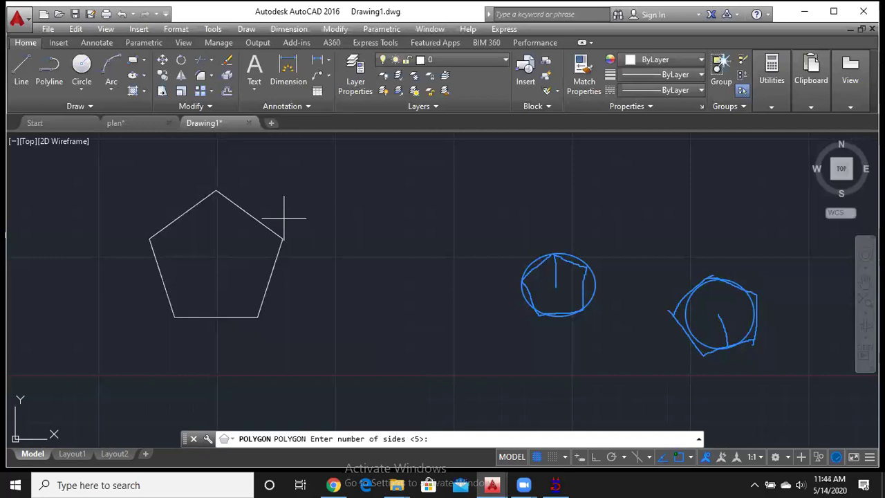
text(6)
key(Return)
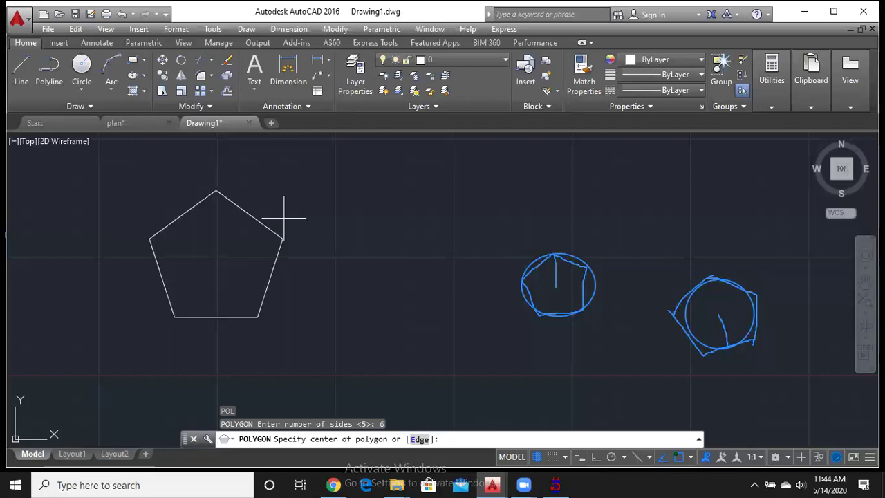
text(e)
key(Return)
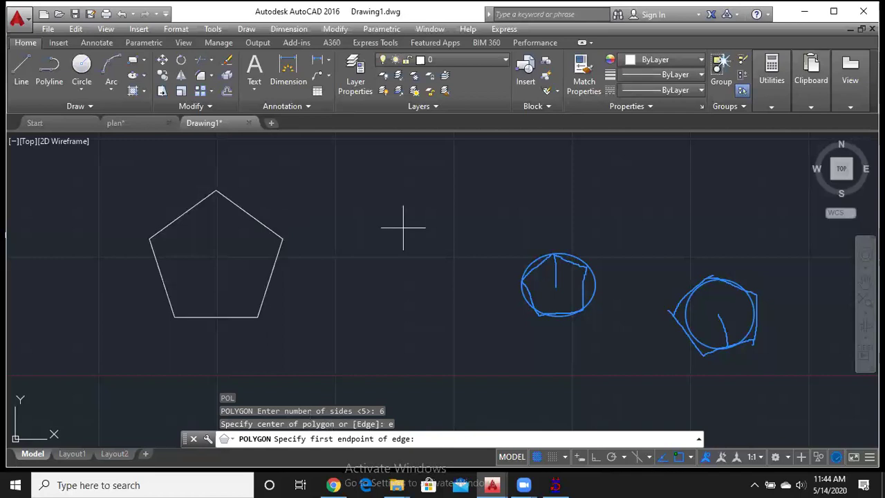
click(357, 216)
scroll(427, 215, down, 2)
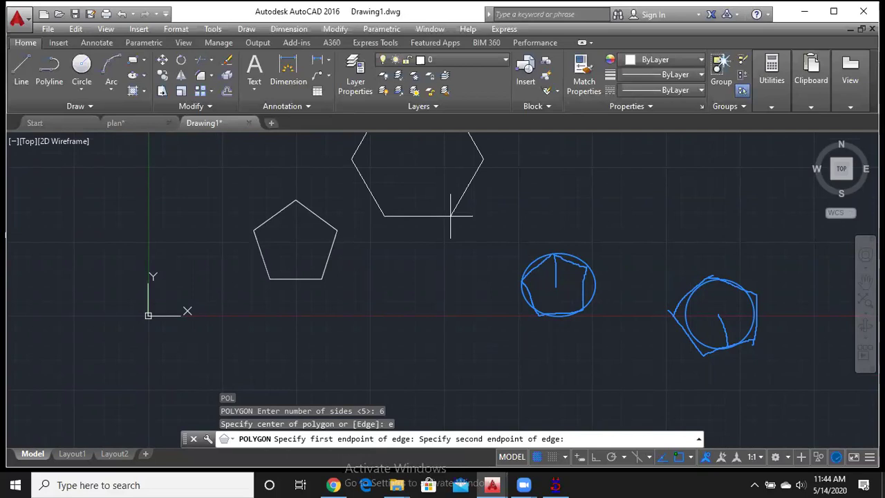
text(20)
key(Return)
scroll(399, 195, up, 2)
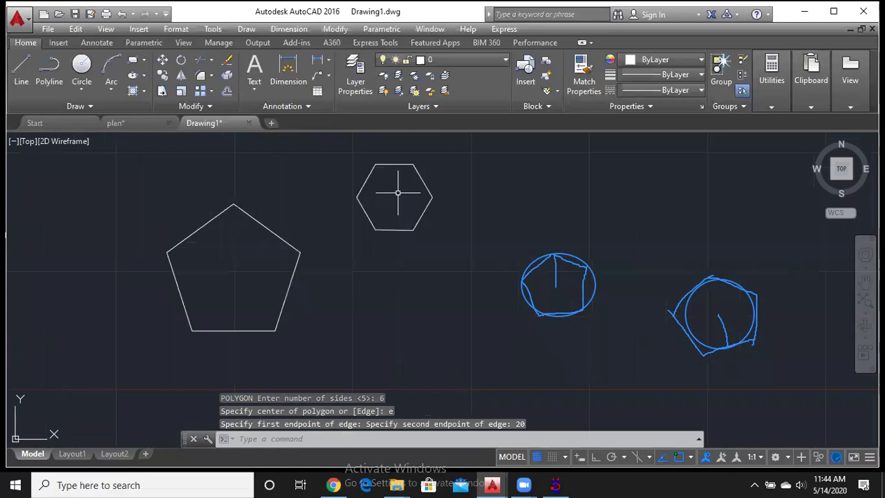
scroll(421, 213, up, 2)
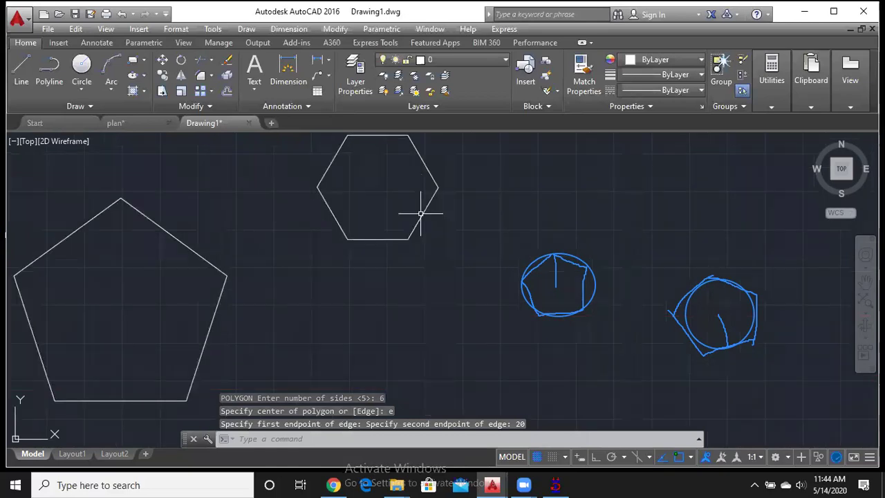
scroll(420, 207, up, 2)
middle_drag(365, 202, 354, 211)
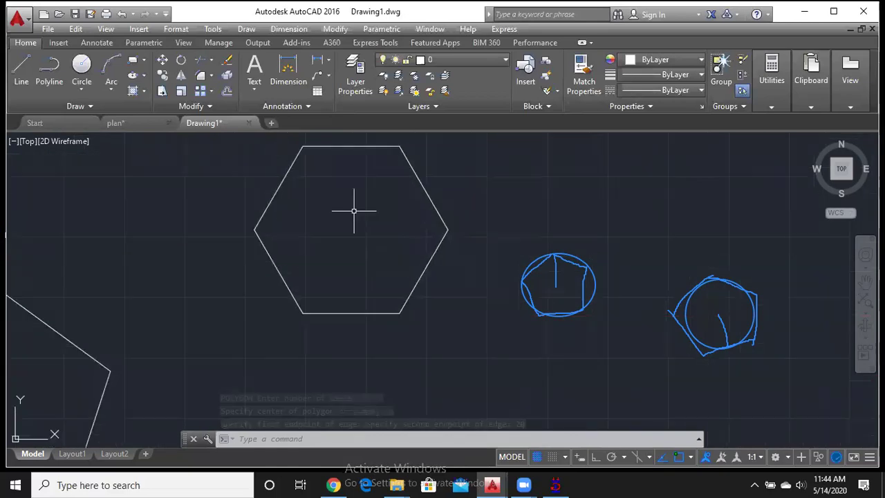
scroll(355, 210, down, 2)
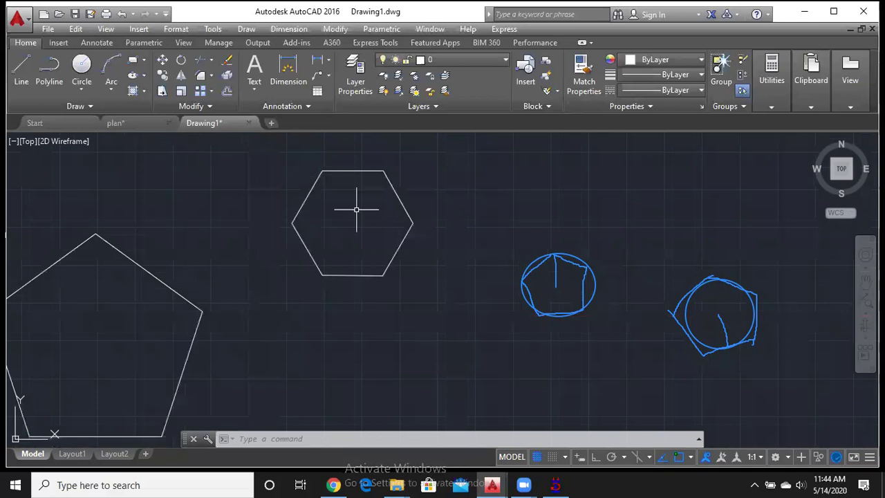